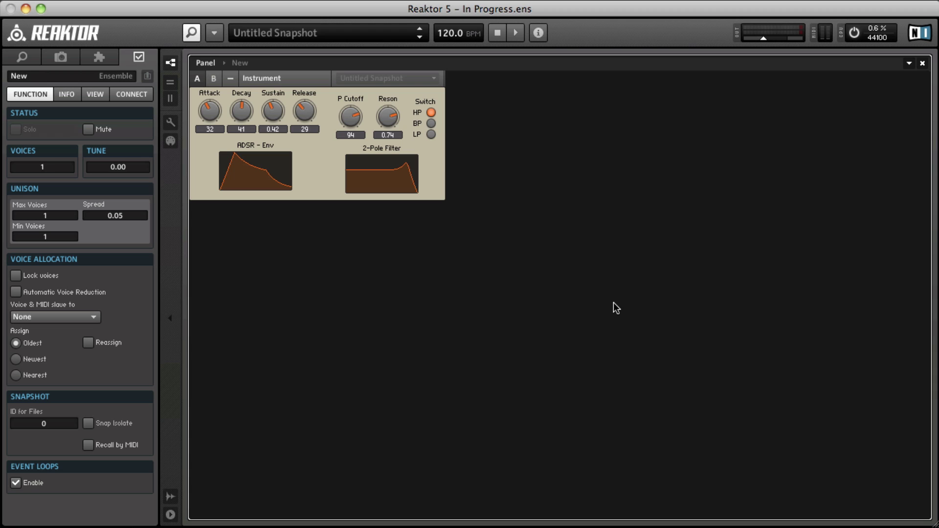
Step: Inside the Instrument structure, move the combiners, L/R outputs, Switch and 2-Pole Filter up-right
double_click(315, 165)
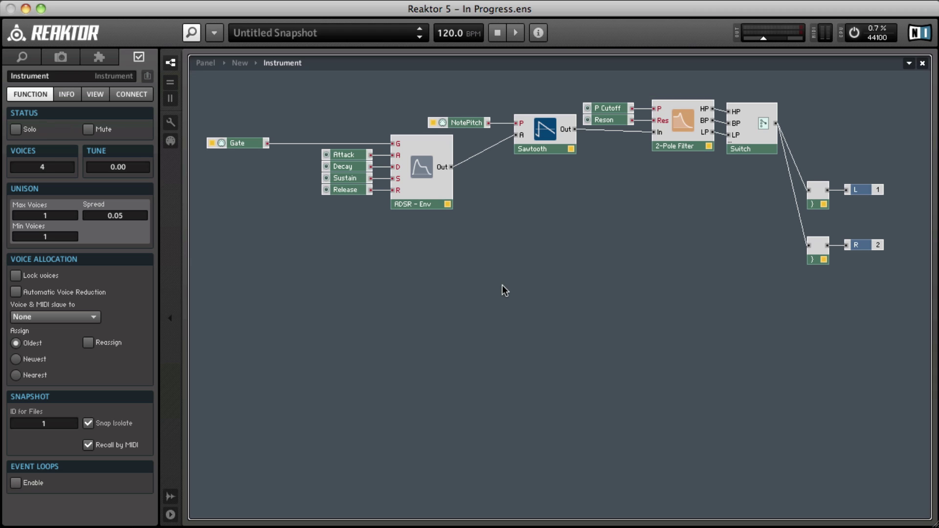
drag(828, 135, 838, 168)
click(770, 192)
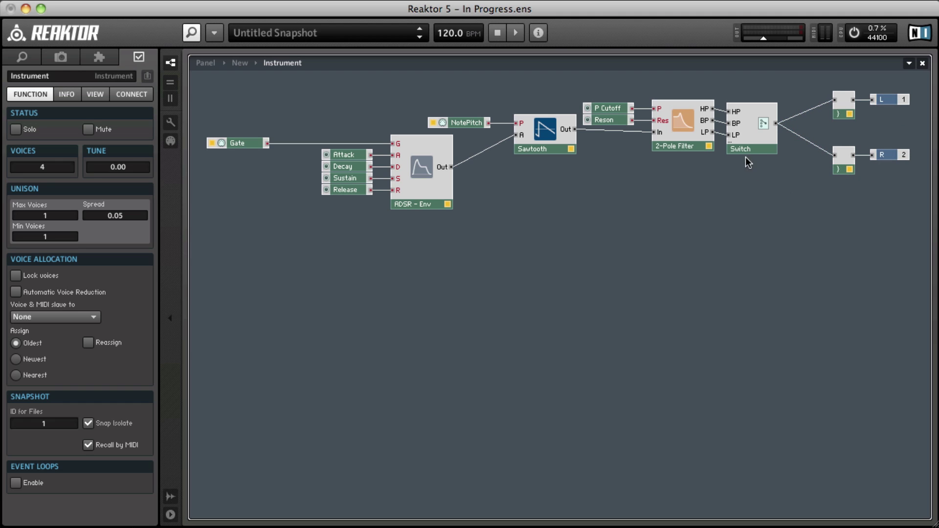
drag(741, 153, 776, 142)
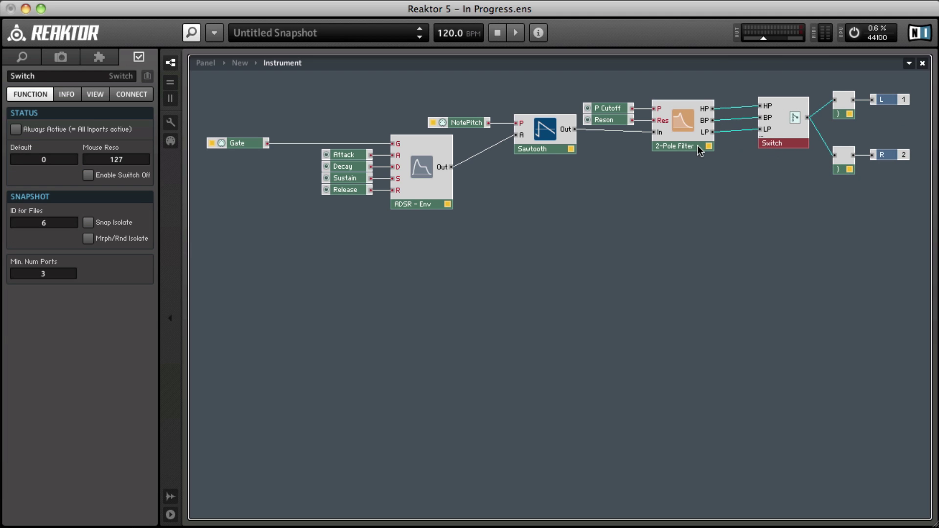
drag(697, 145, 727, 142)
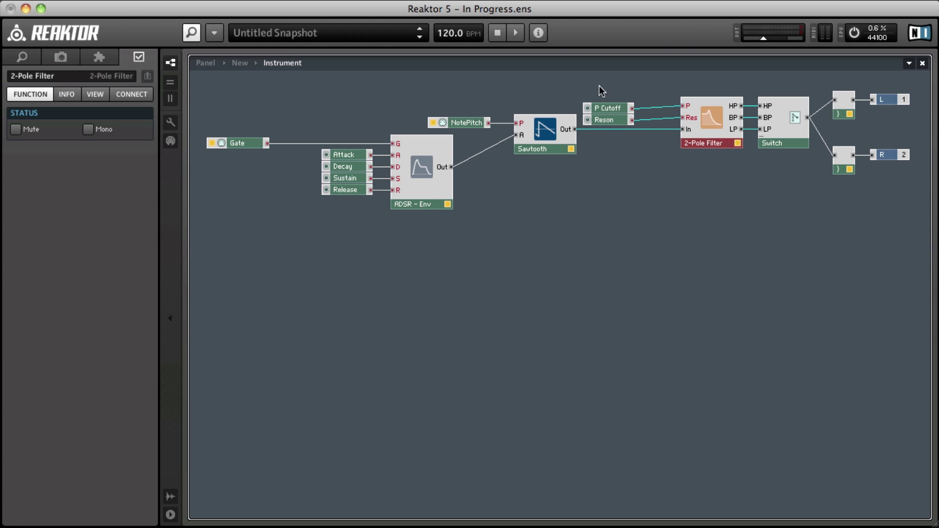
mouse_move(599, 84)
mouse_down()
mouse_move(612, 122)
mouse_move(610, 99)
mouse_up()
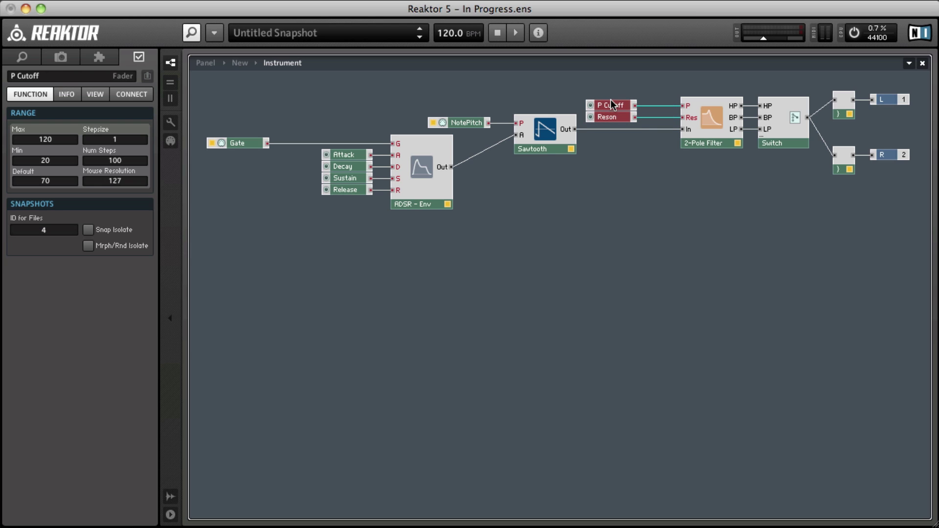
Step: Add a Triangle oscillator module and place it beneath the Sawtooth
right_click(265, 90)
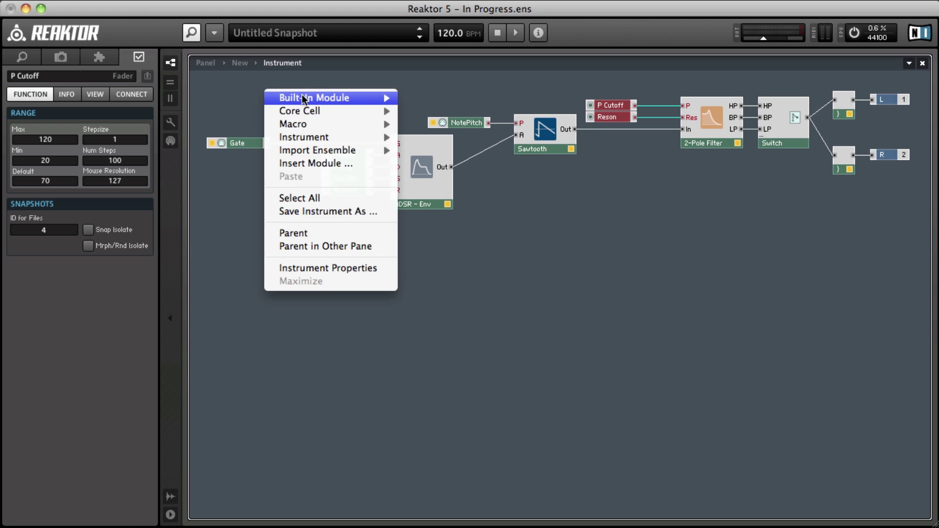
mouse_move(303, 97)
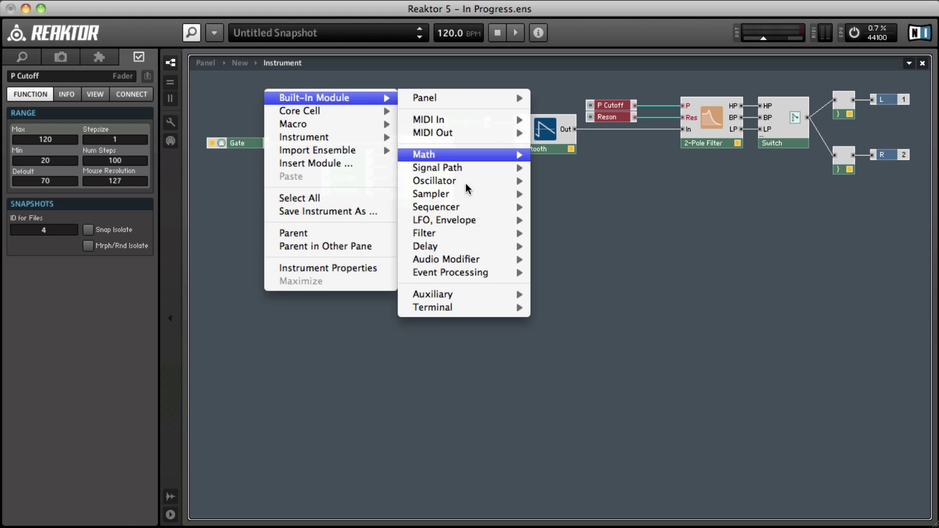
mouse_move(498, 185)
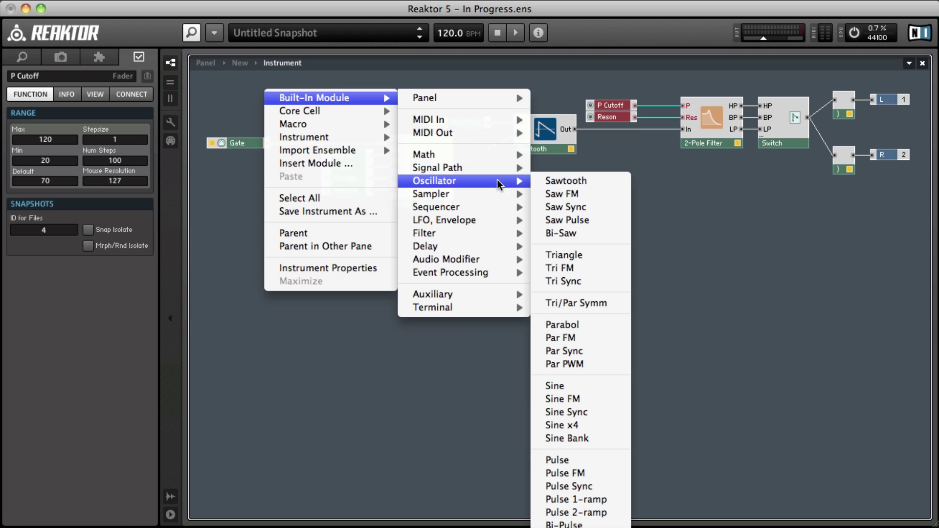
click(586, 255)
drag(293, 121, 536, 198)
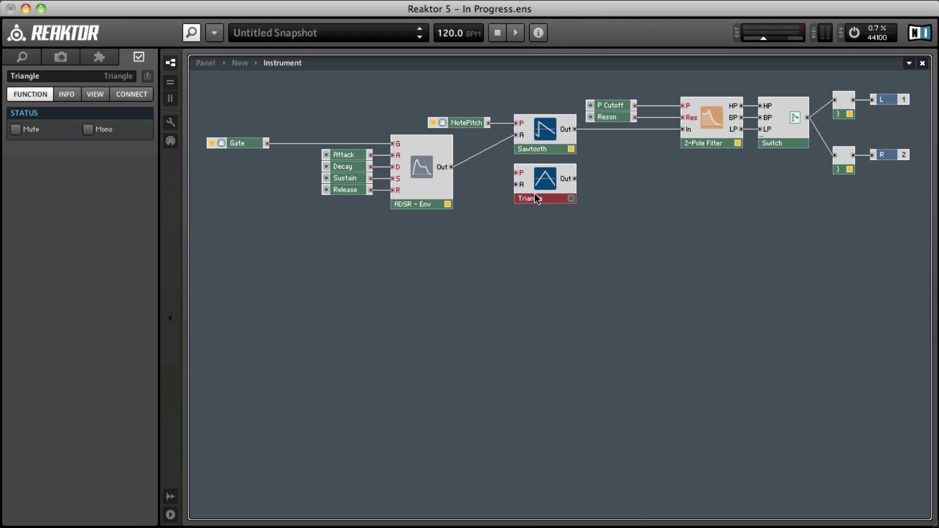
Step: Add a Sine oscillator beneath the Triangle and shift the P Cutoff and Reson faders right
right_click(264, 99)
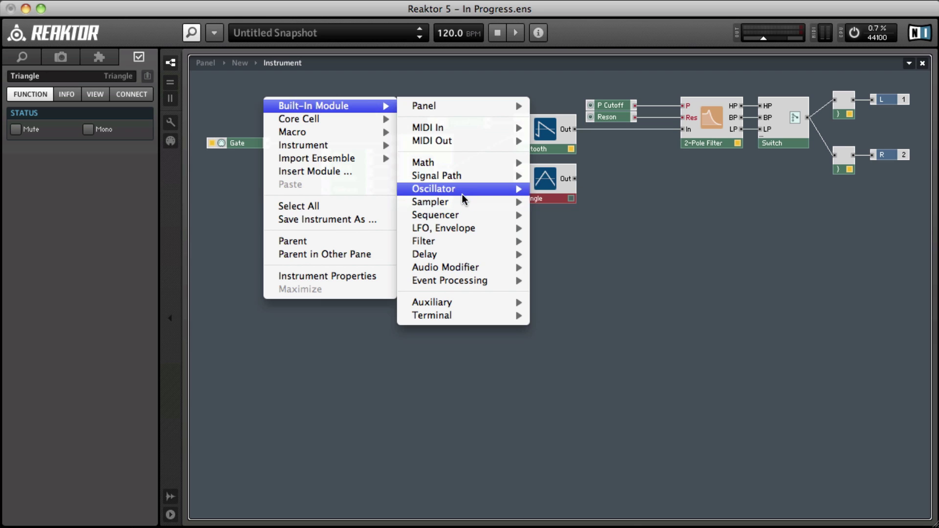
mouse_move(504, 193)
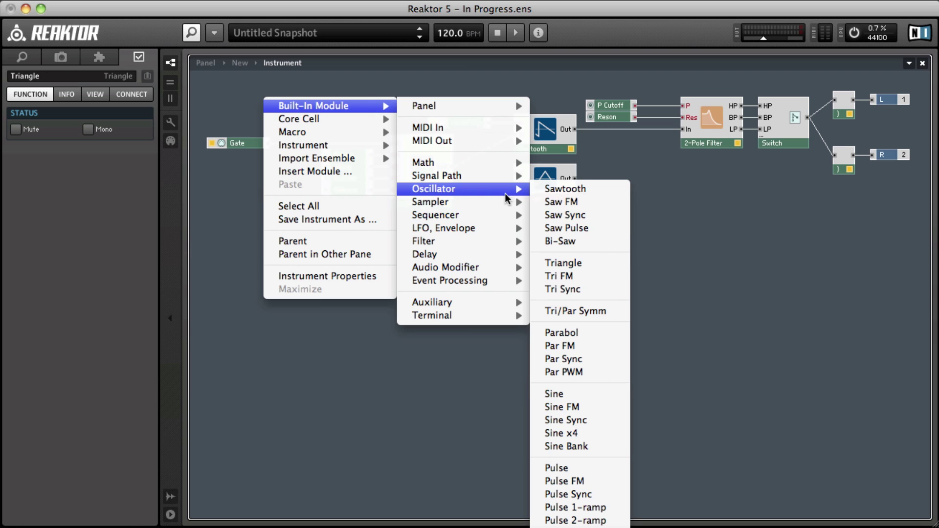
click(579, 394)
drag(303, 136, 544, 245)
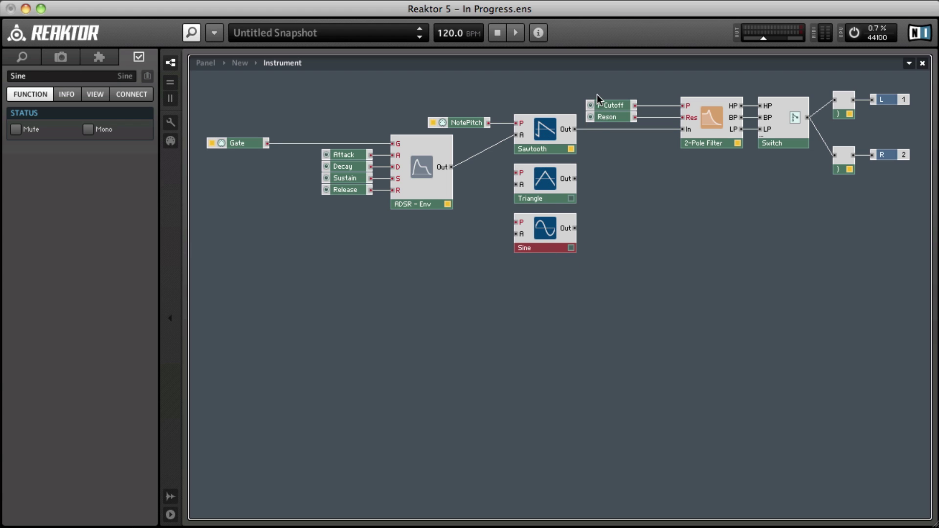
drag(598, 93, 643, 102)
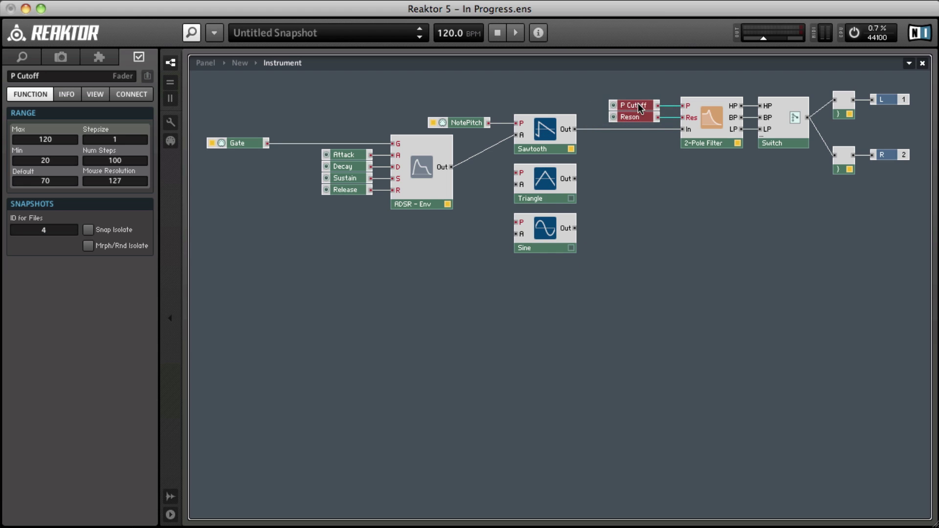
Step: Insert a Panel Switch beside the oscillators and raise its Min. Num Ports to 3
click(635, 172)
right_click(462, 87)
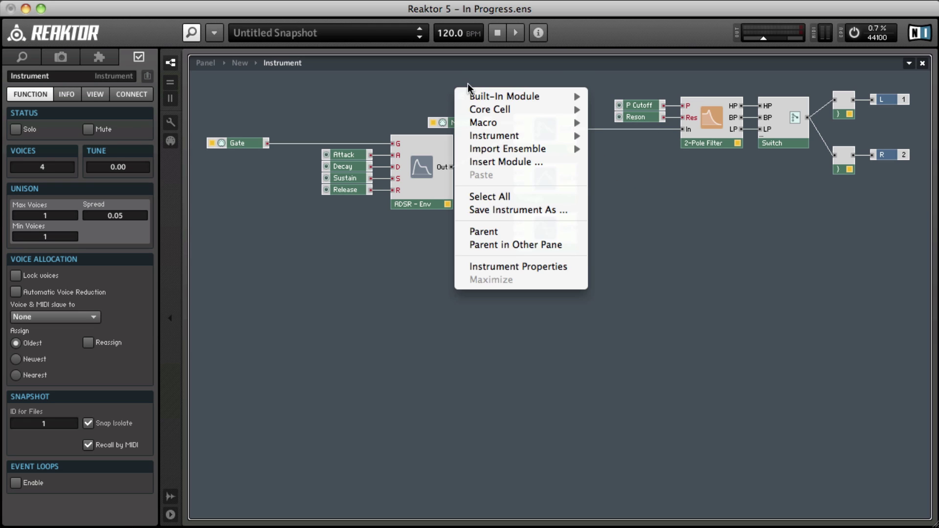
mouse_move(509, 96)
mouse_move(629, 93)
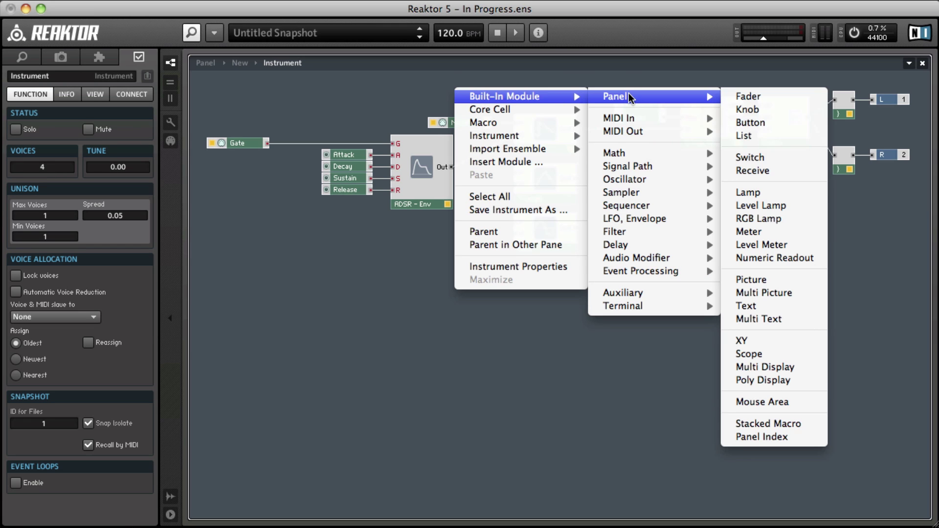
click(770, 157)
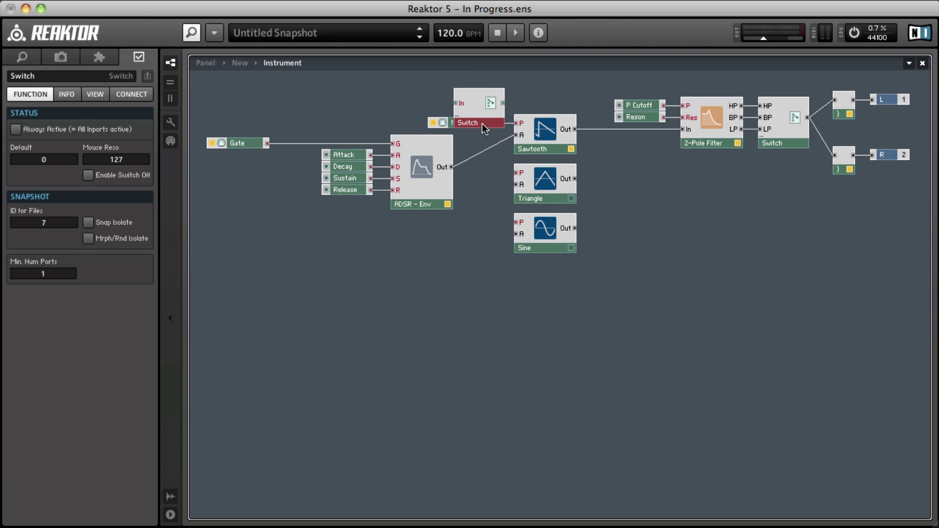
drag(482, 123, 675, 225)
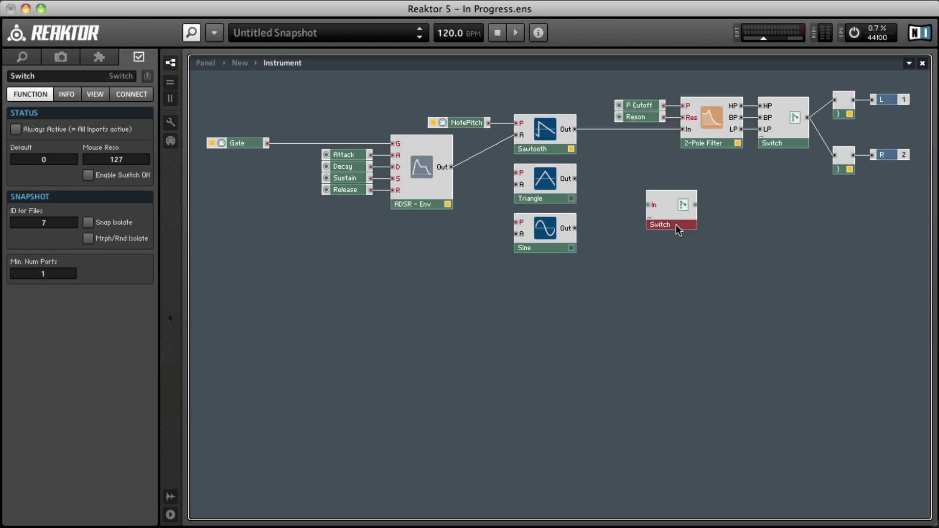
click(42, 272)
drag(45, 271, 46, 265)
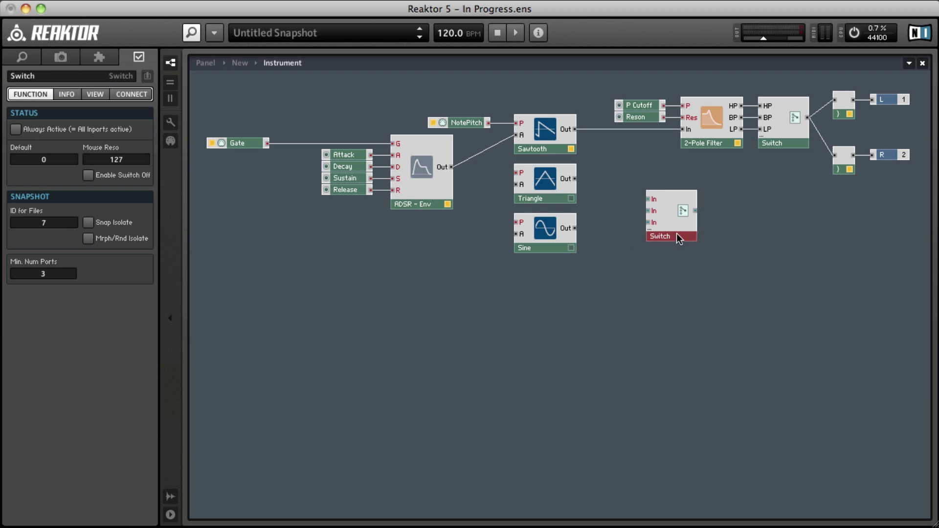
Step: Wire Sawtooth, Triangle and Sine outputs into the Switch inputs, and the Switch into the 2-Pole Filter
drag(675, 233, 654, 216)
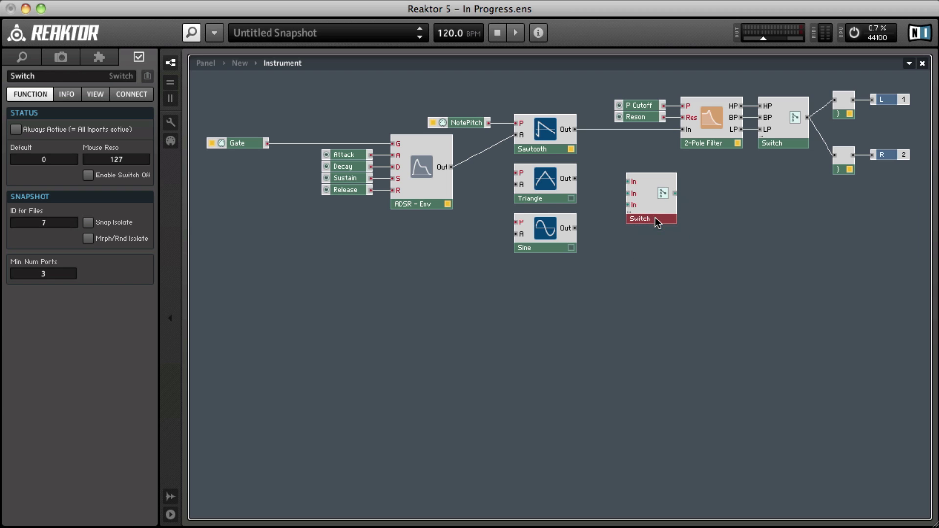
click(549, 151)
drag(544, 198, 544, 204)
click(547, 233)
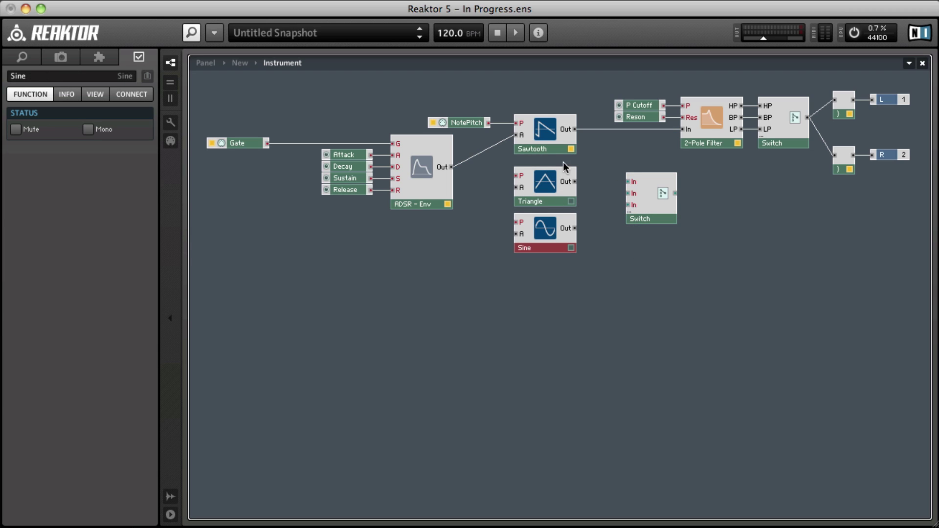
drag(575, 129, 575, 182)
drag(575, 228, 688, 128)
drag(652, 216, 648, 204)
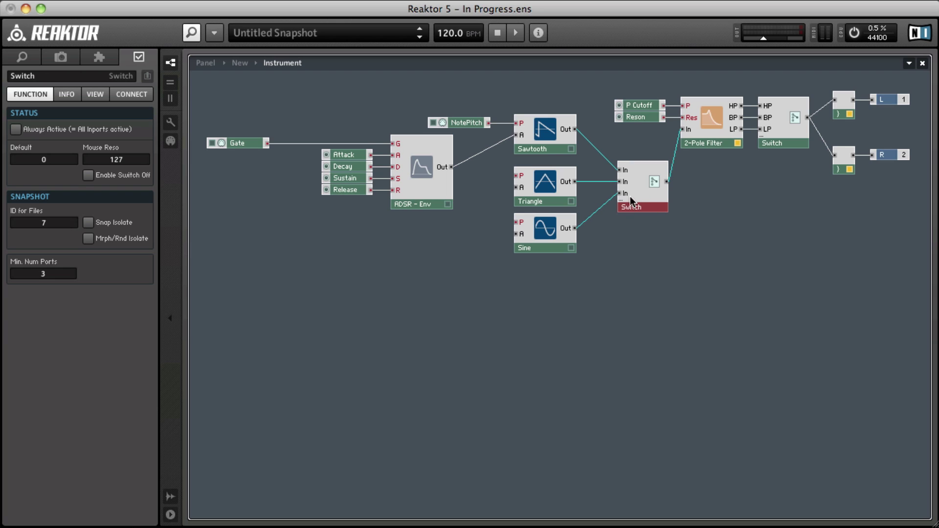
Step: Label the Switch's three input ports Saw, Tri and Sine
click(625, 169)
text(Saw)
click(625, 181)
text(Tri)
click(644, 256)
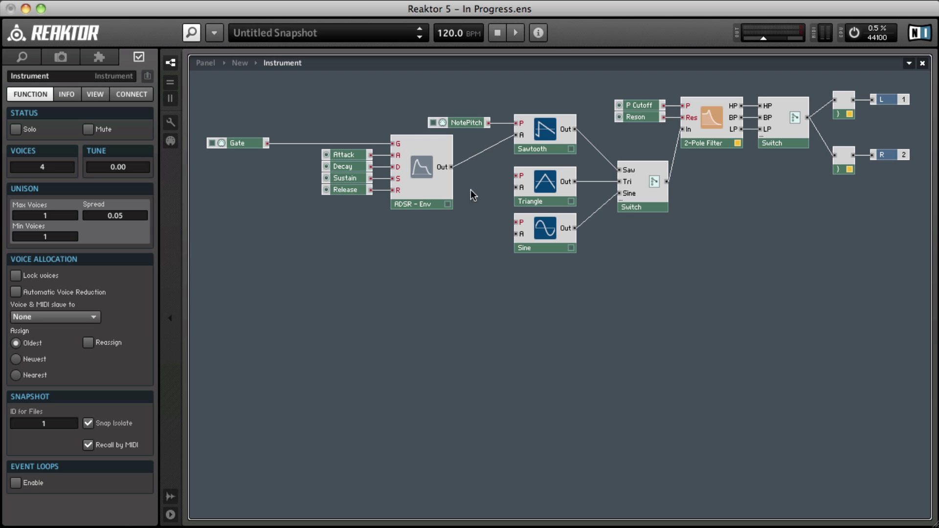
Step: Connect the ADSR Env Out to the A inputs of the Triangle and Sine oscillators
drag(451, 168, 518, 188)
click(523, 189)
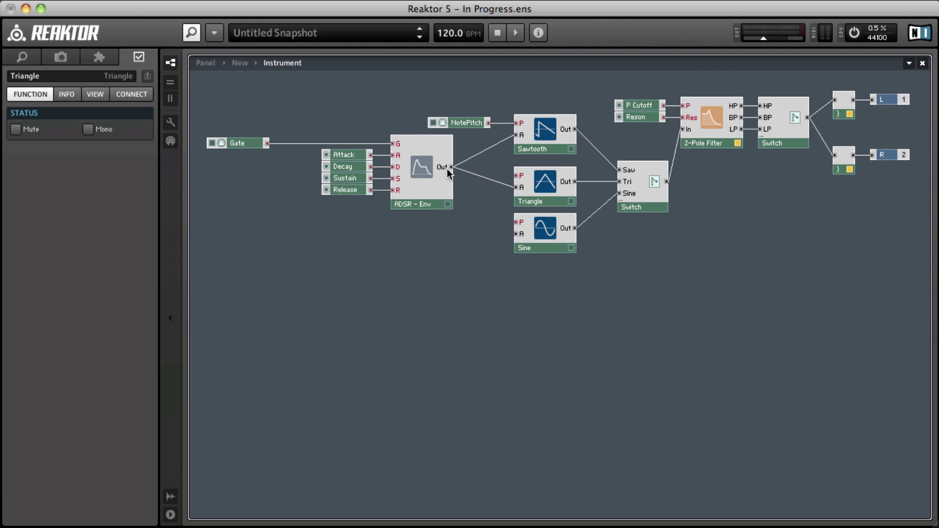
drag(453, 170, 516, 232)
click(536, 239)
click(541, 200)
click(540, 147)
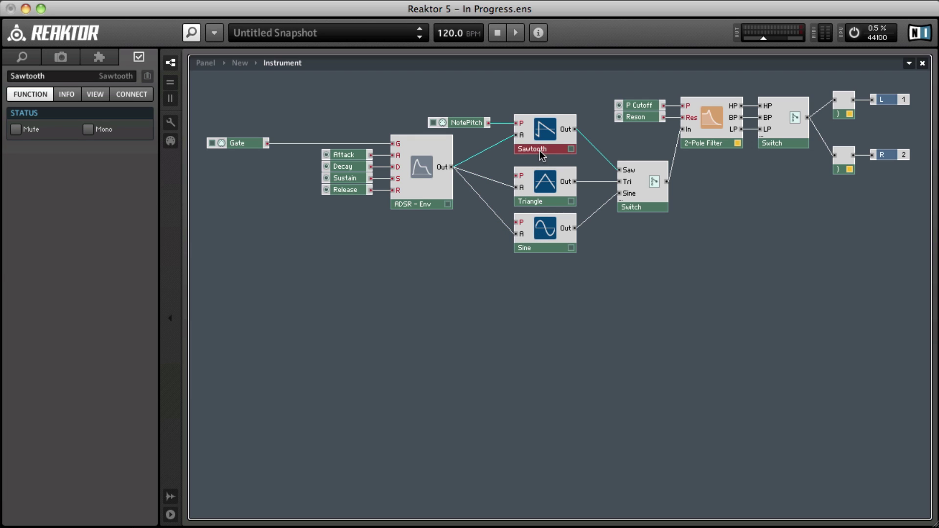
drag(540, 149, 540, 155)
Step: Connect NotePitch to the Triangle and Sine P inputs, then nudge NotePitch and Gate into place
drag(488, 123, 516, 175)
drag(488, 122, 517, 216)
drag(470, 119, 460, 115)
drag(239, 145, 255, 148)
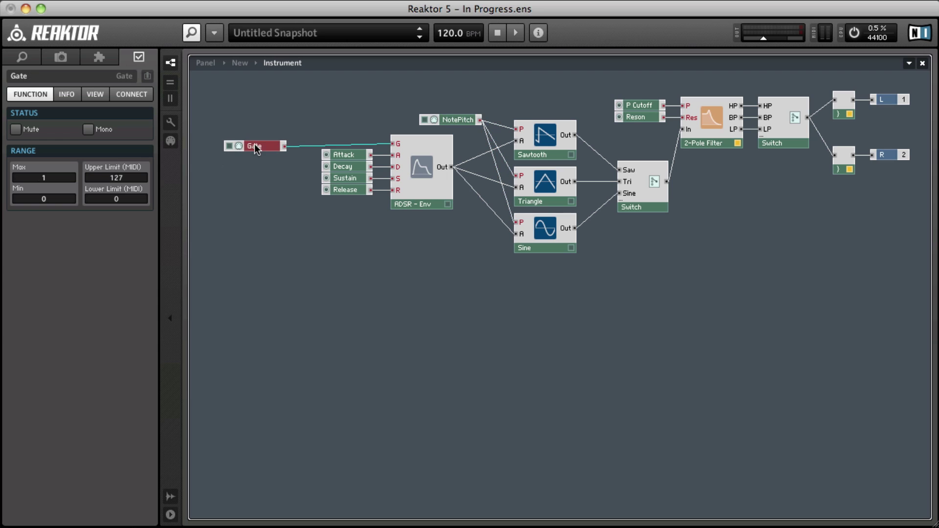
Step: On the Instrument panel in edit mode, move the oscillator switch off the Attack knob to the left edge
double_click(373, 313)
double_click(373, 313)
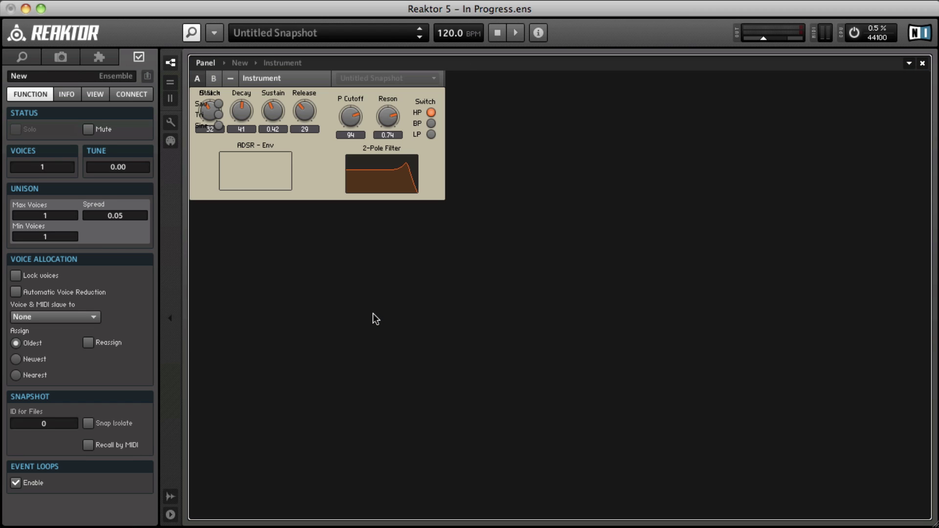
click(211, 93)
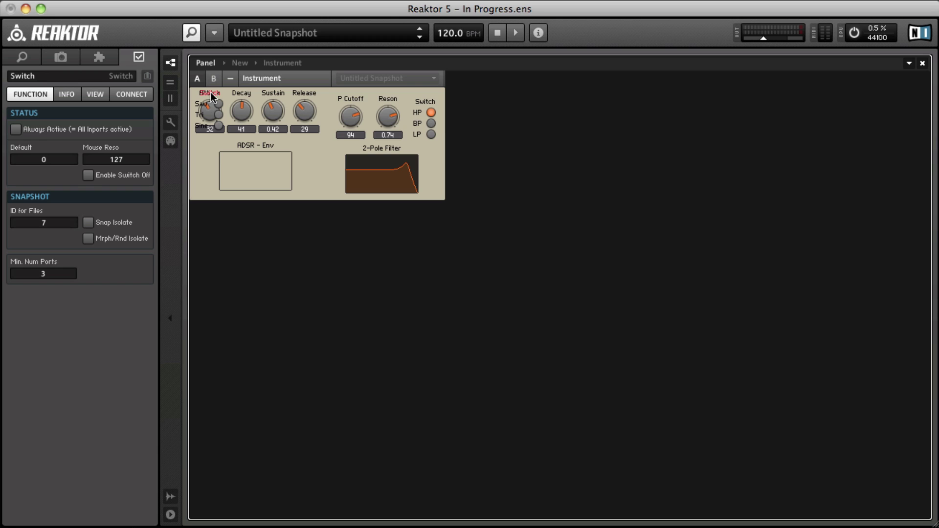
click(170, 121)
drag(210, 93, 175, 94)
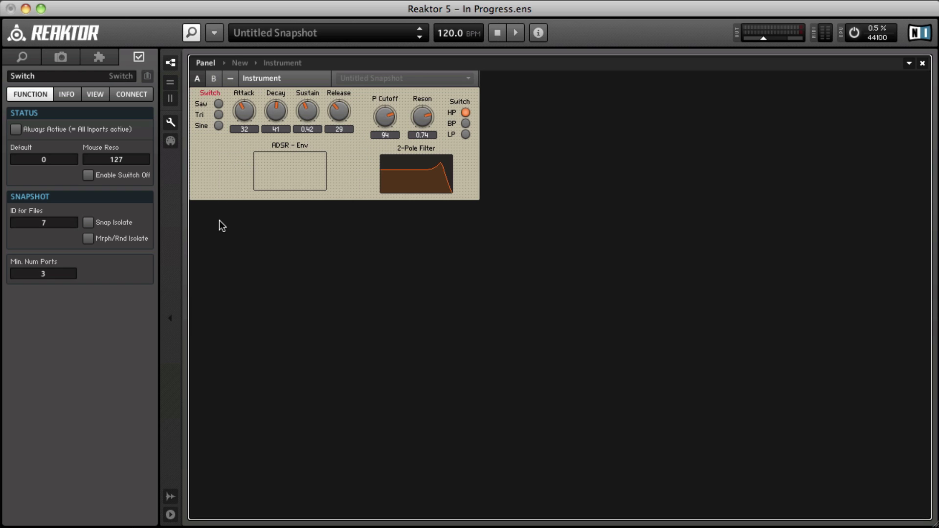
Step: Lower the switch slightly, relabel it Osc, and leave panel edit mode
drag(210, 95, 211, 111)
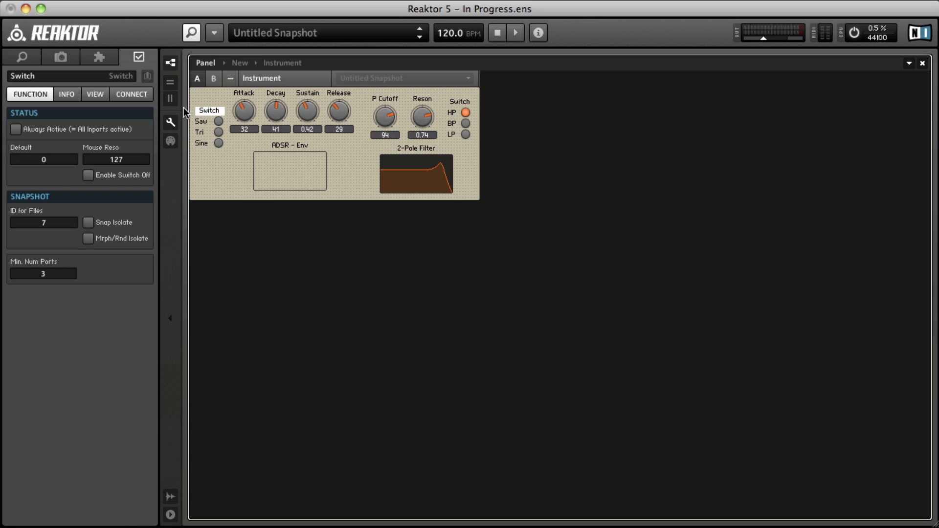
text(Osc)
key(Return)
click(171, 122)
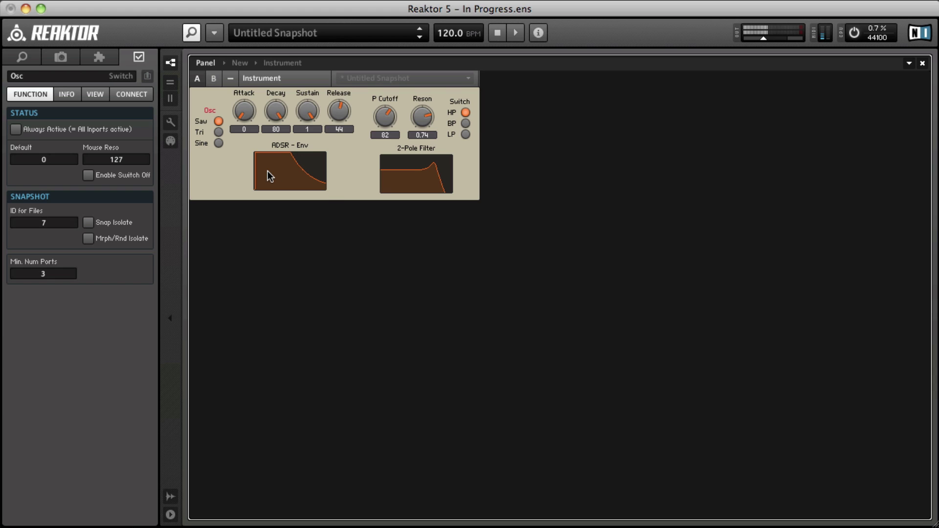
Step: Step the Osc switch from Tri to Sine
click(218, 133)
click(219, 144)
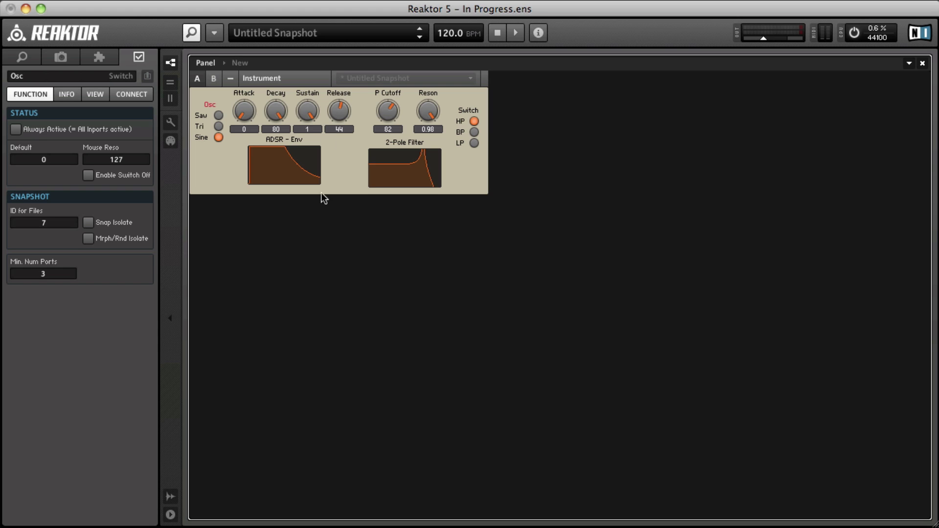
Step: In the Instrument's VIEW properties, set the Panel colour to red
click(276, 79)
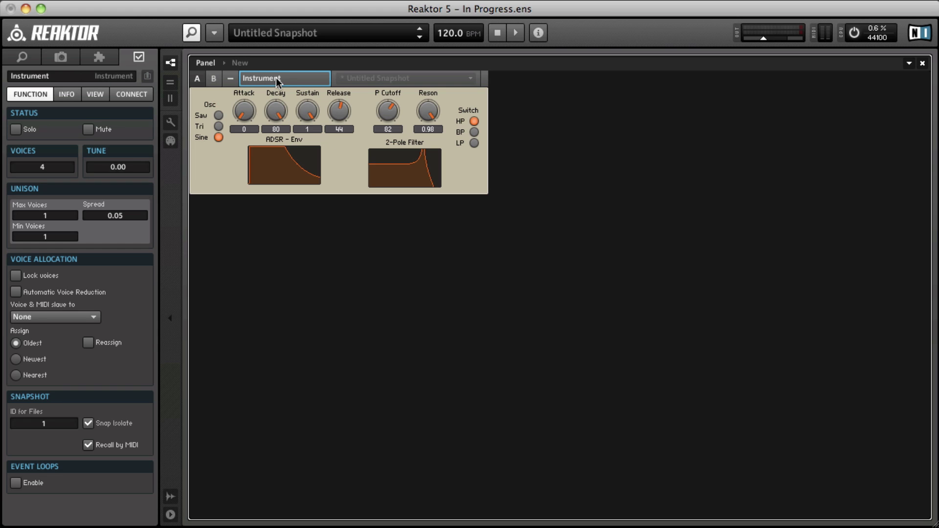
click(135, 62)
click(90, 94)
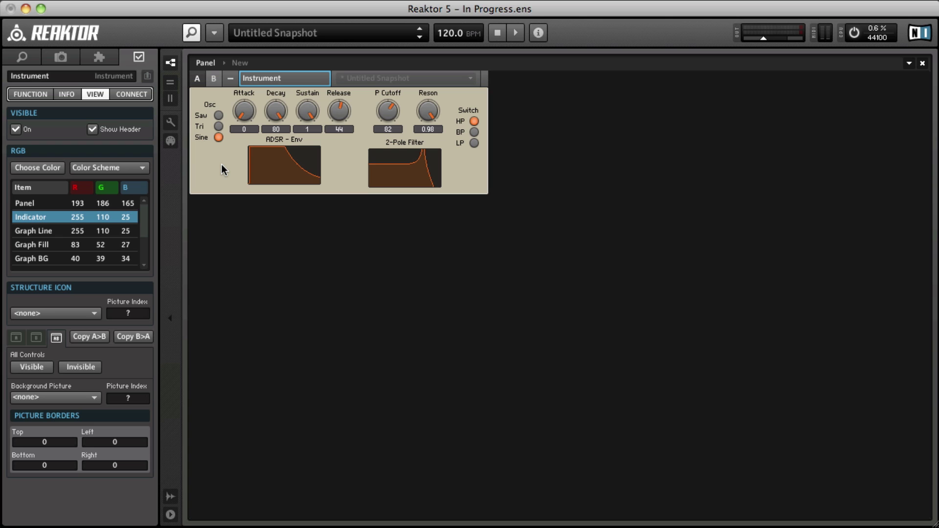
click(37, 203)
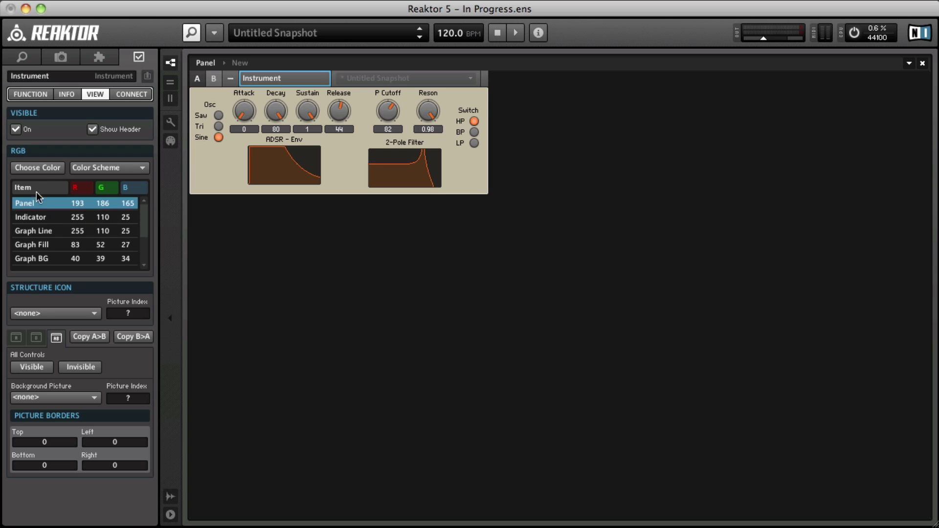
click(34, 167)
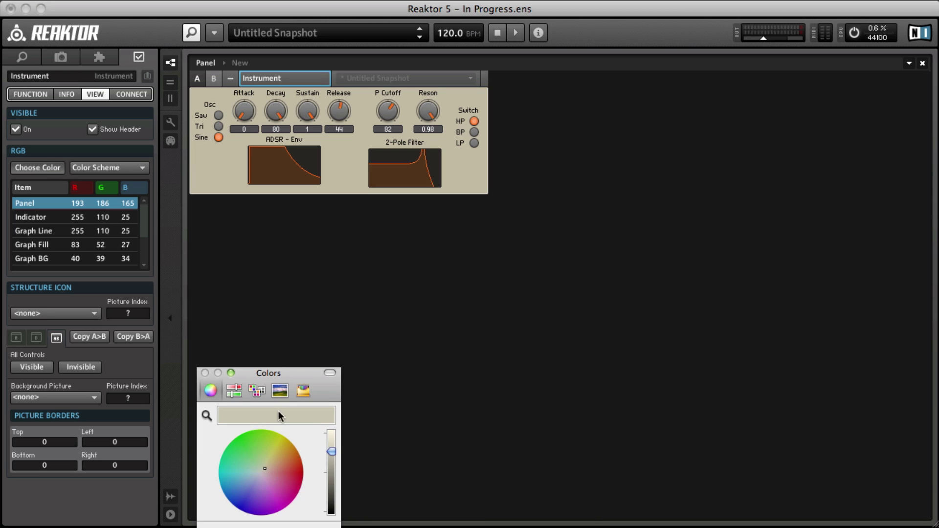
drag(294, 377, 325, 297)
drag(306, 381, 322, 389)
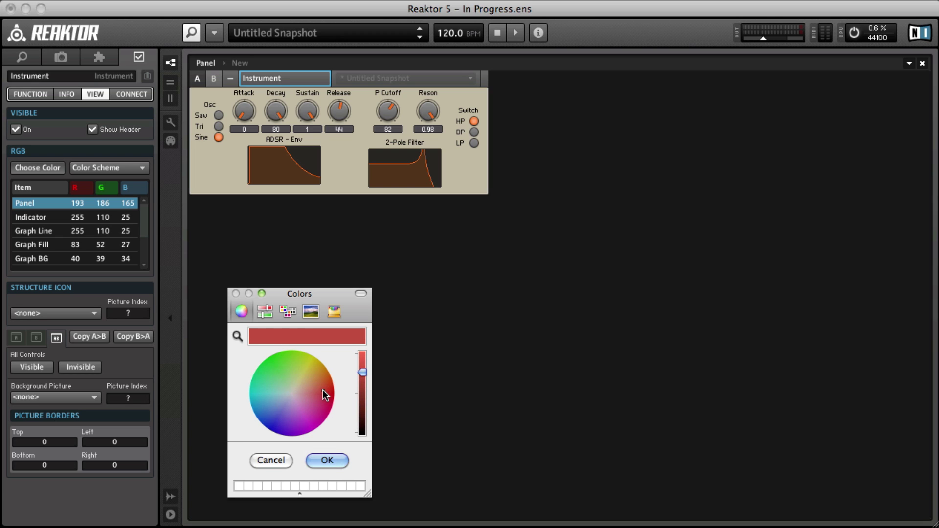
click(336, 461)
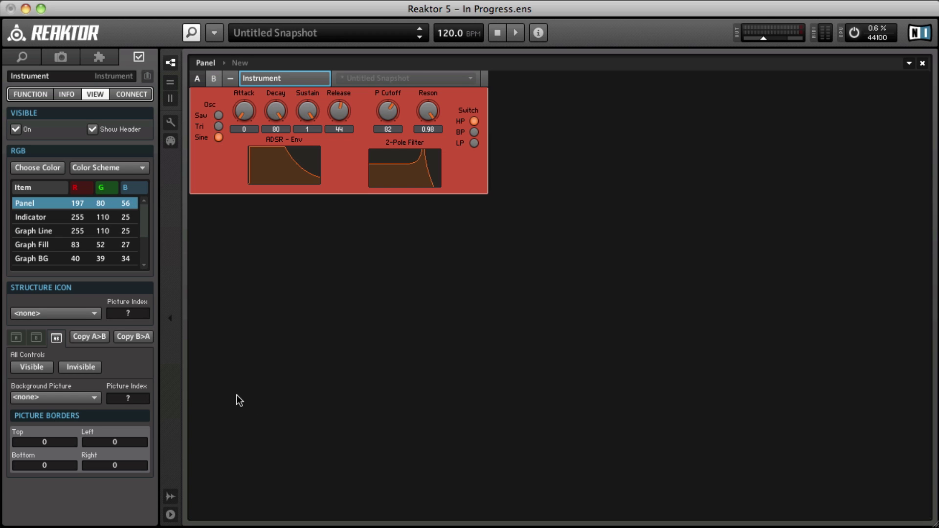
Step: Set the Indicator colour to light cyan and the Graph Line colour to white
click(46, 219)
click(47, 169)
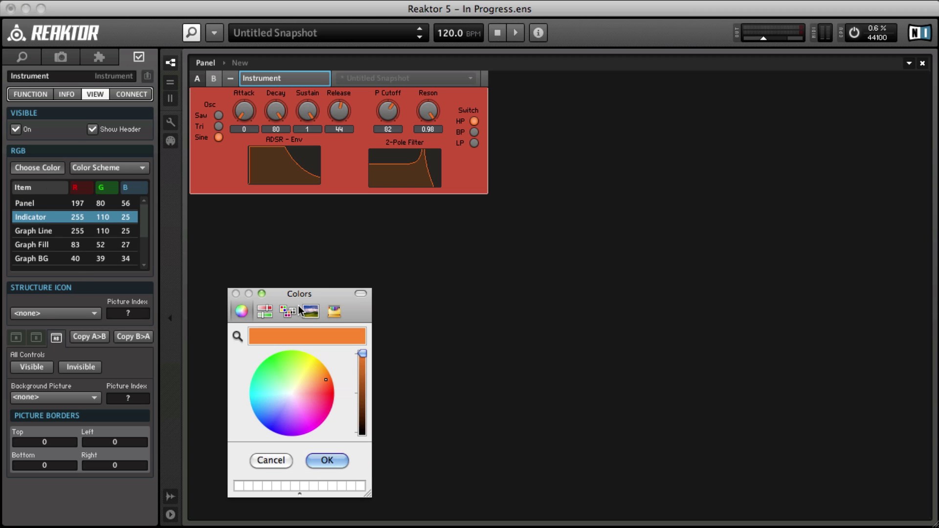
click(327, 377)
drag(315, 381, 265, 395)
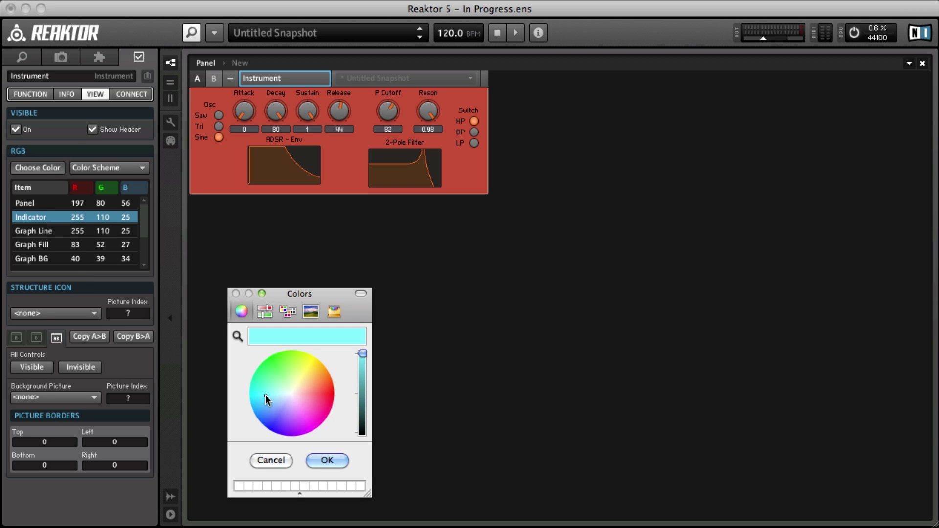
click(335, 460)
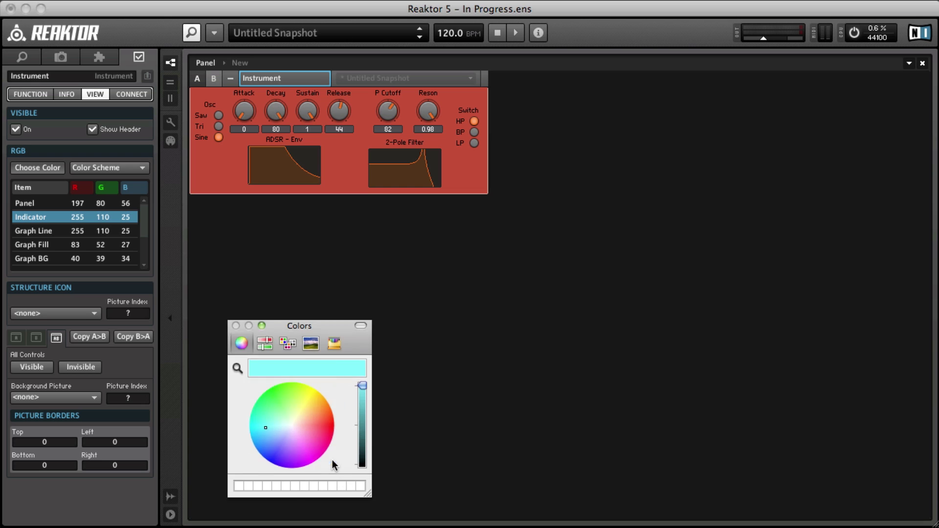
click(25, 230)
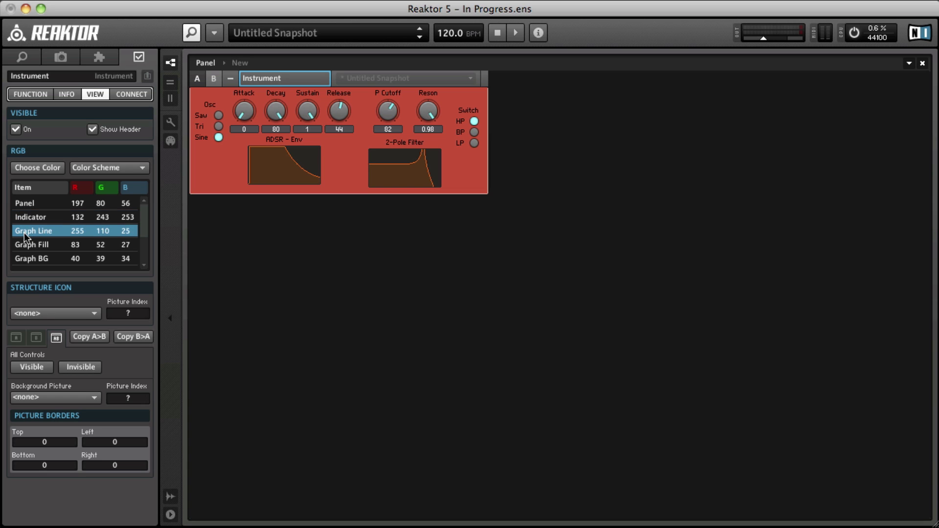
click(49, 169)
click(289, 391)
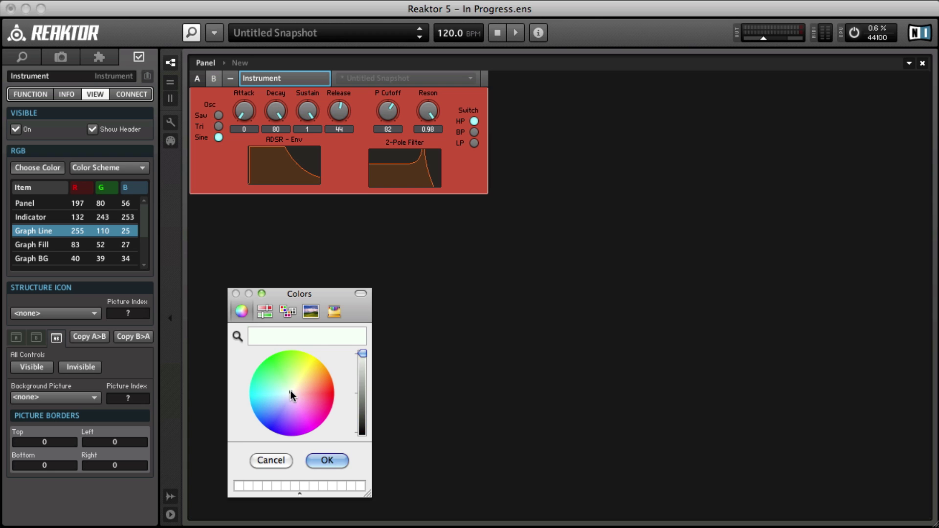
click(336, 460)
Step: Set the Graph Fill colour to indigo purple (RGB 59, 41, 165)
click(37, 248)
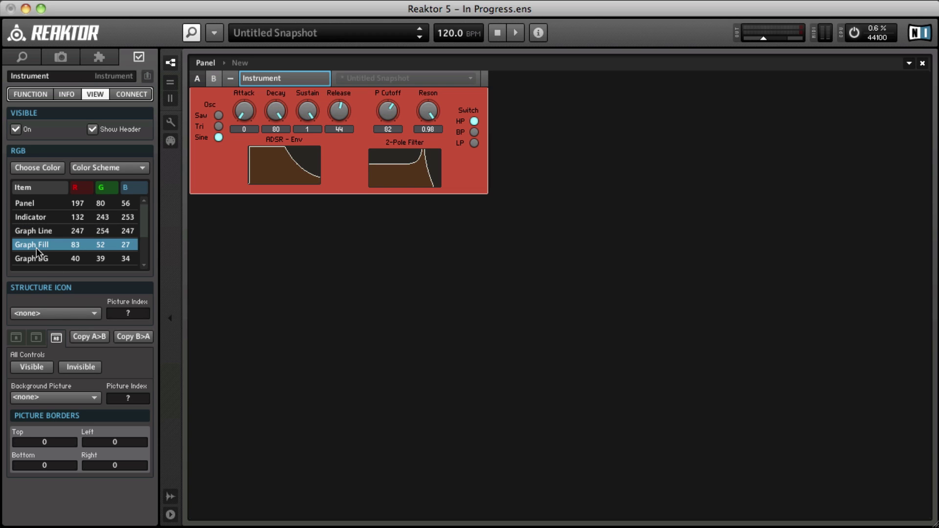
click(40, 168)
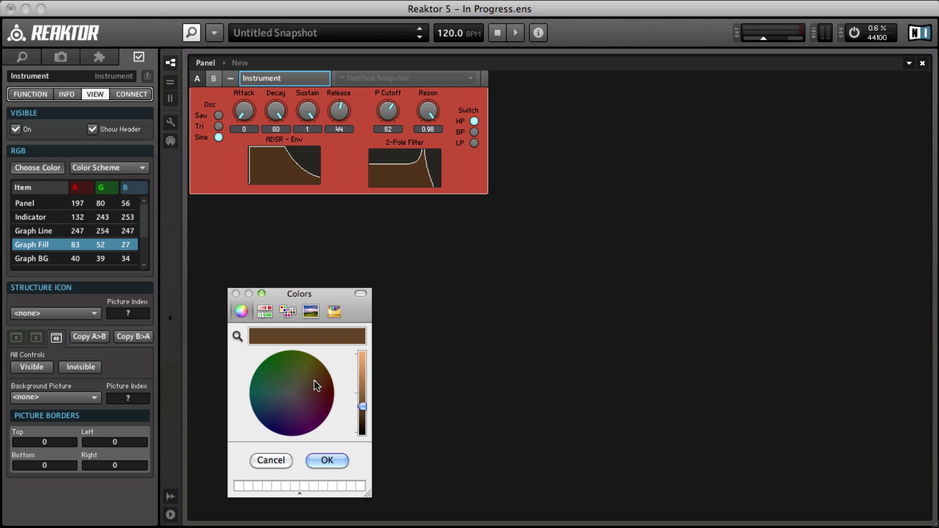
click(280, 405)
click(275, 412)
drag(362, 407, 362, 384)
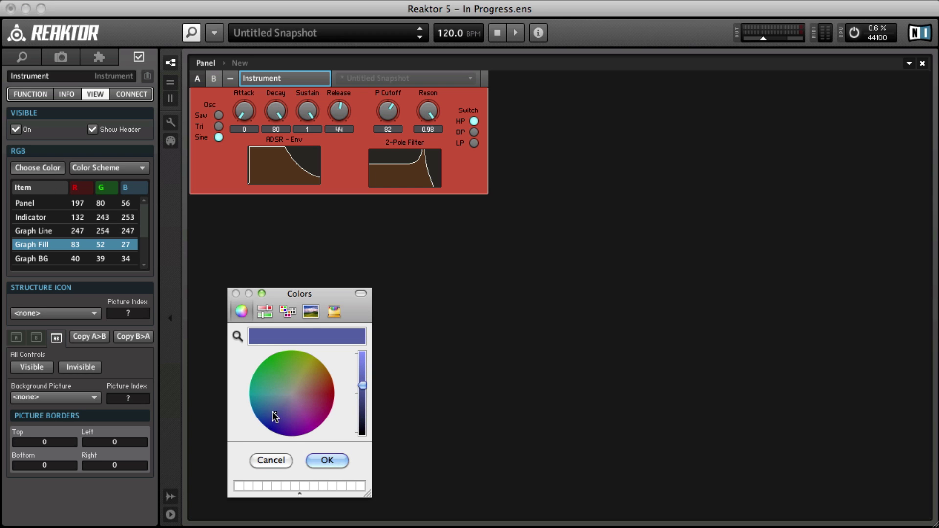
drag(274, 415, 278, 425)
click(323, 460)
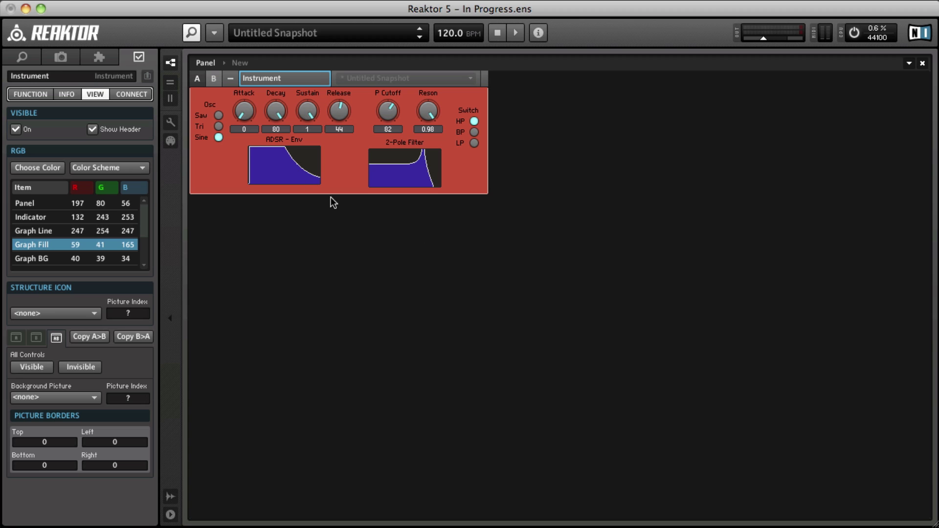
Step: After trying fader styles, keep Attack as a knob and set it to Medium size
click(205, 105)
click(250, 113)
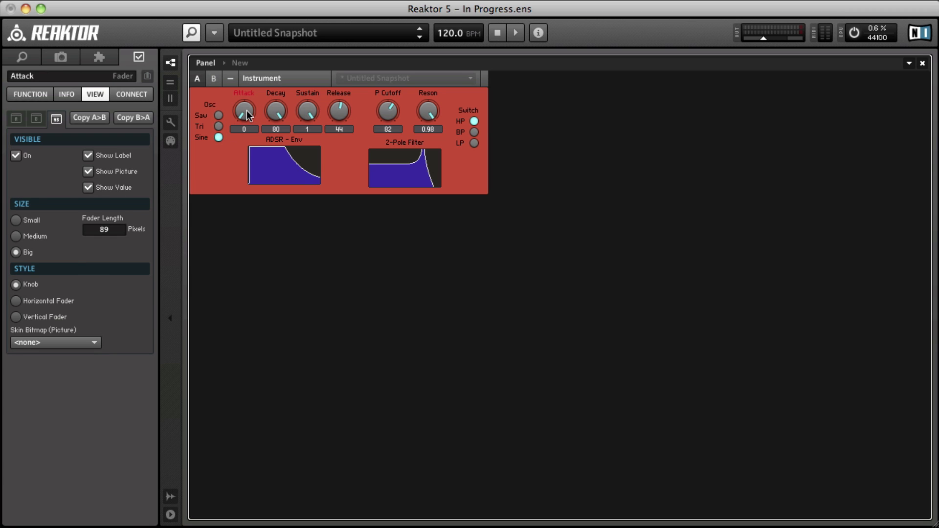
click(278, 110)
click(240, 113)
click(17, 236)
click(18, 252)
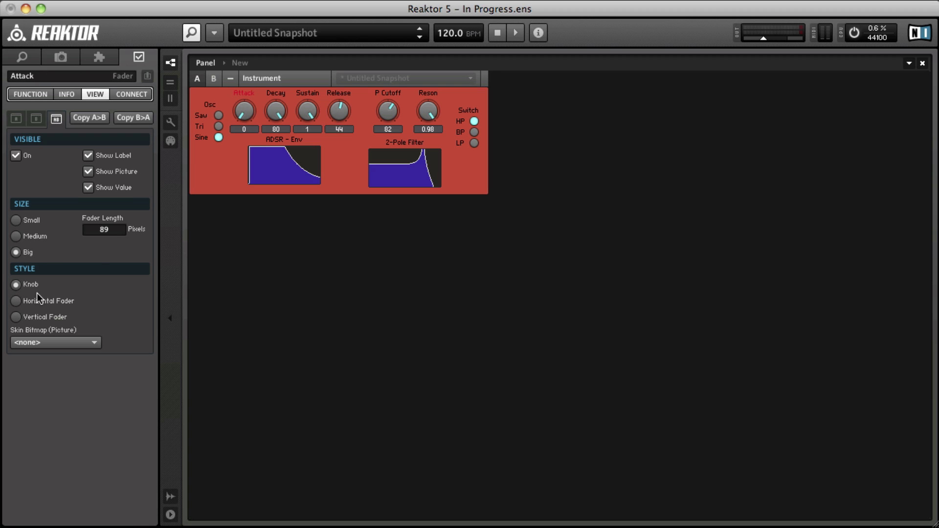
click(15, 301)
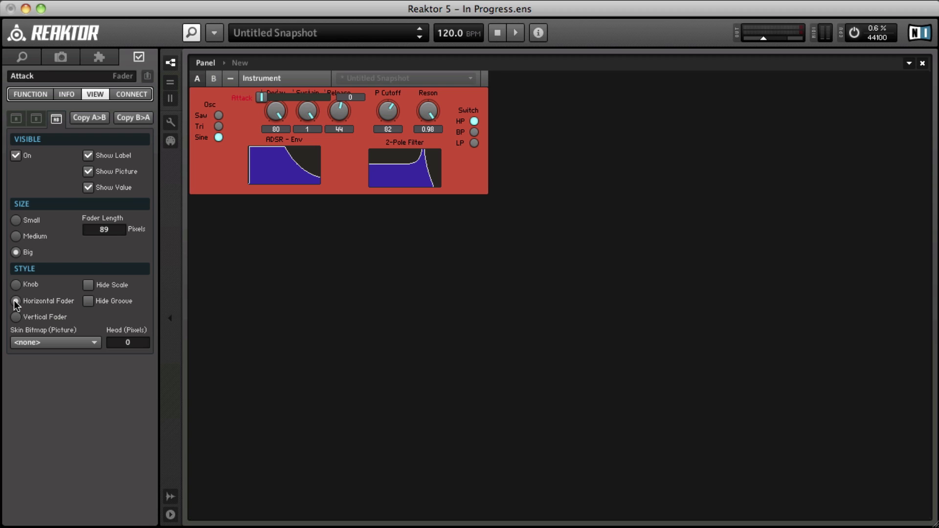
click(17, 317)
click(16, 301)
click(16, 285)
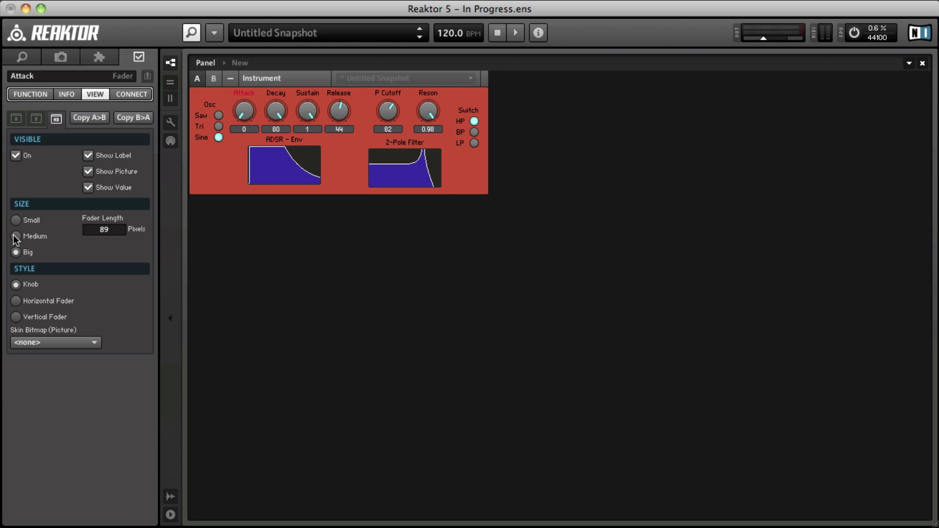
click(14, 237)
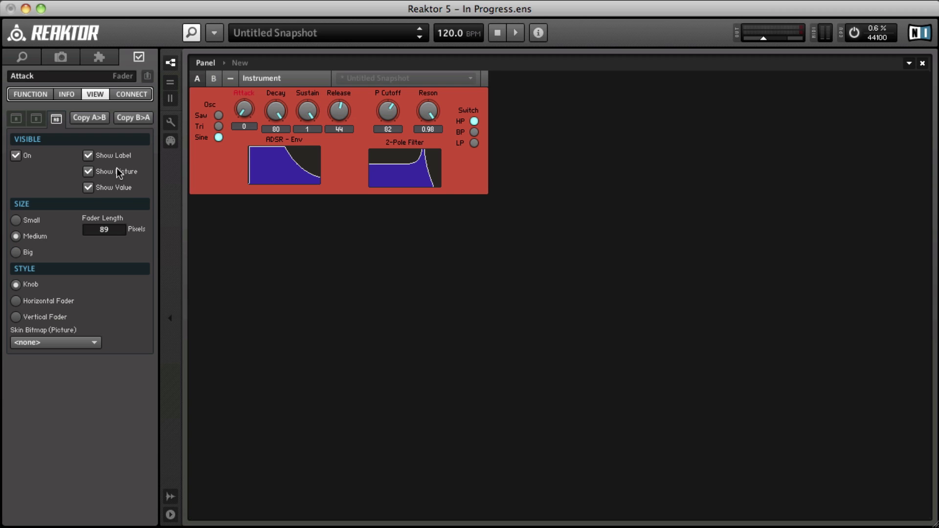
Step: Set the Decay, Sustain and Release knobs to Medium size
click(281, 112)
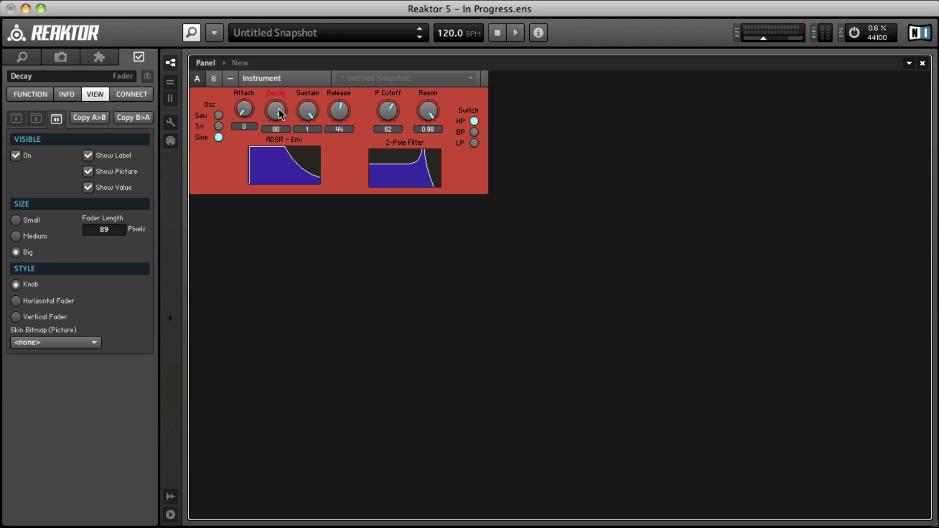
click(20, 236)
click(308, 115)
click(16, 237)
click(337, 113)
click(16, 238)
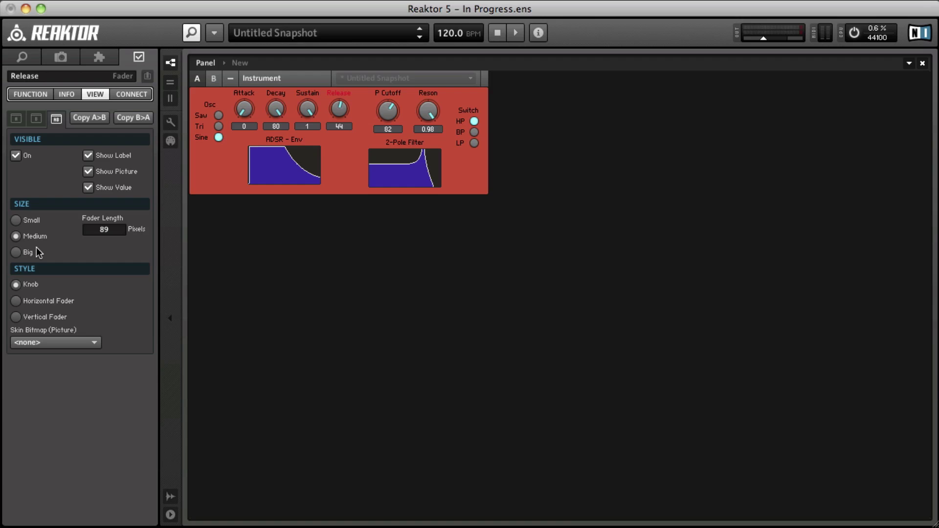
Step: Give both the P Cutoff and Reson controls the Horizontal Fader style
click(392, 112)
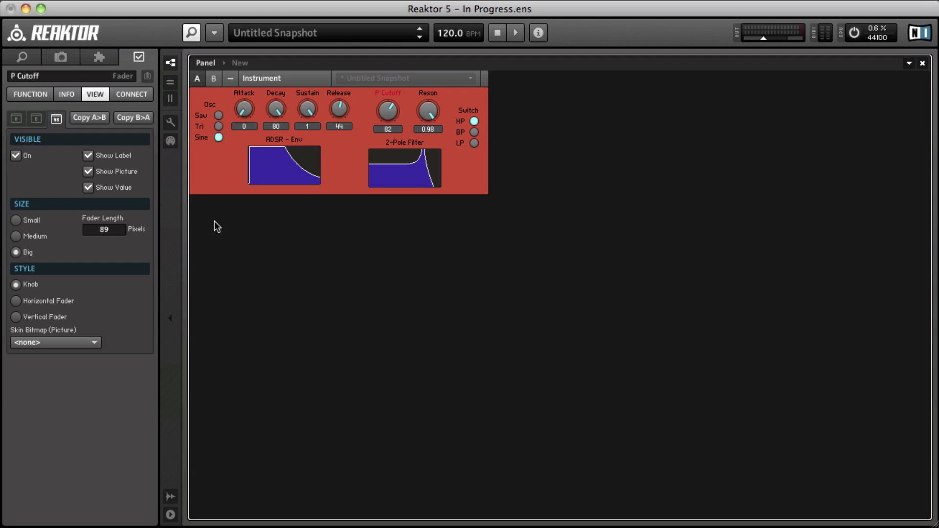
click(16, 300)
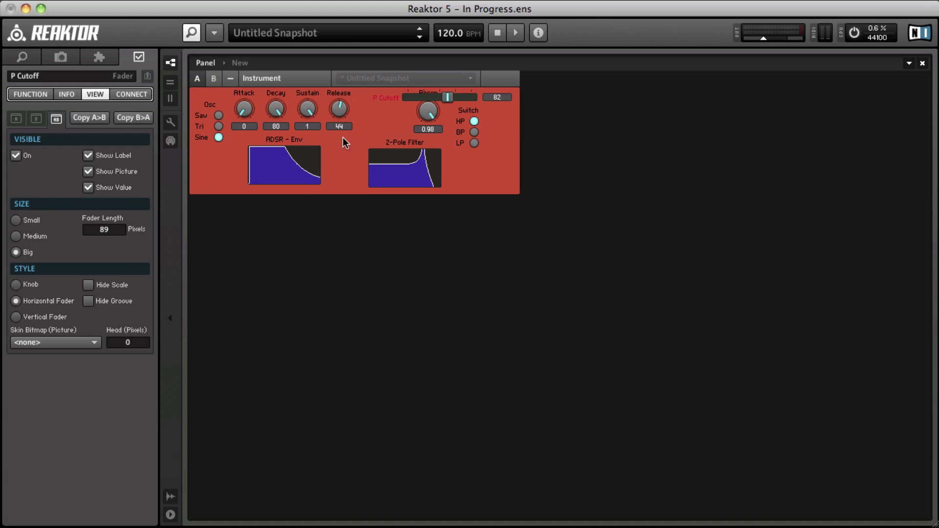
click(433, 116)
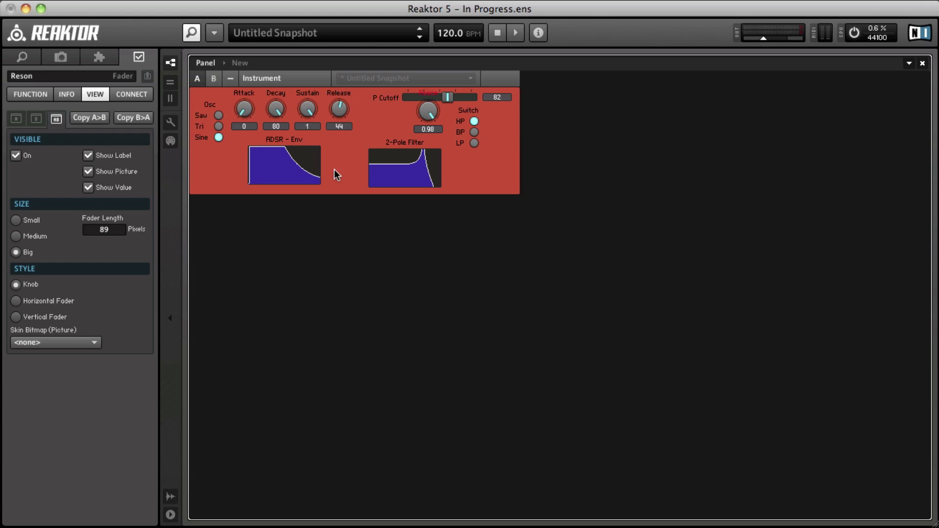
click(18, 302)
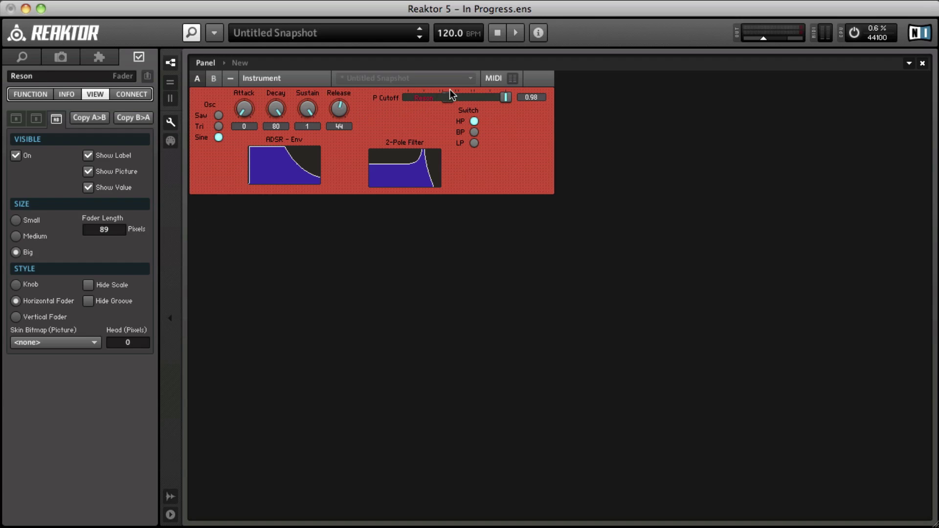
Step: Move the Reson fader to its own row beneath P Cutoff and nudge it into line
drag(450, 93, 414, 108)
click(474, 105)
drag(473, 105, 543, 110)
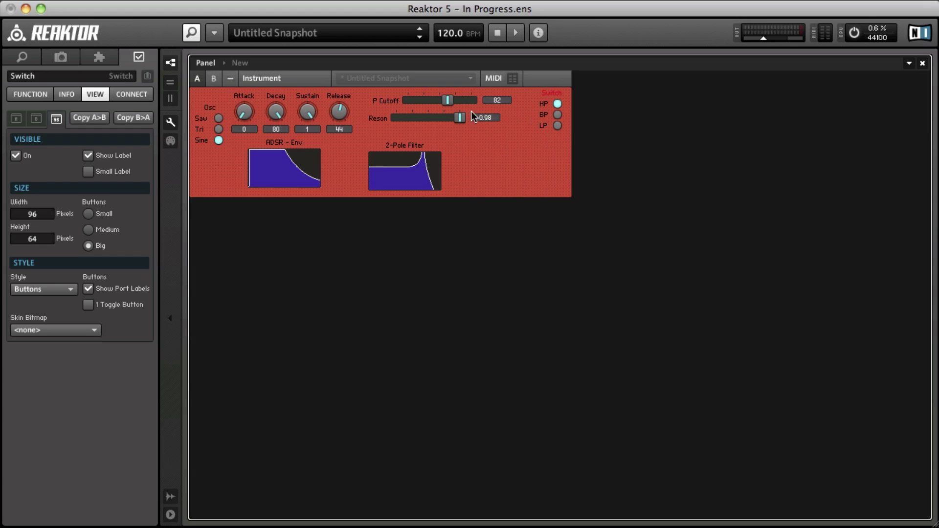
click(424, 110)
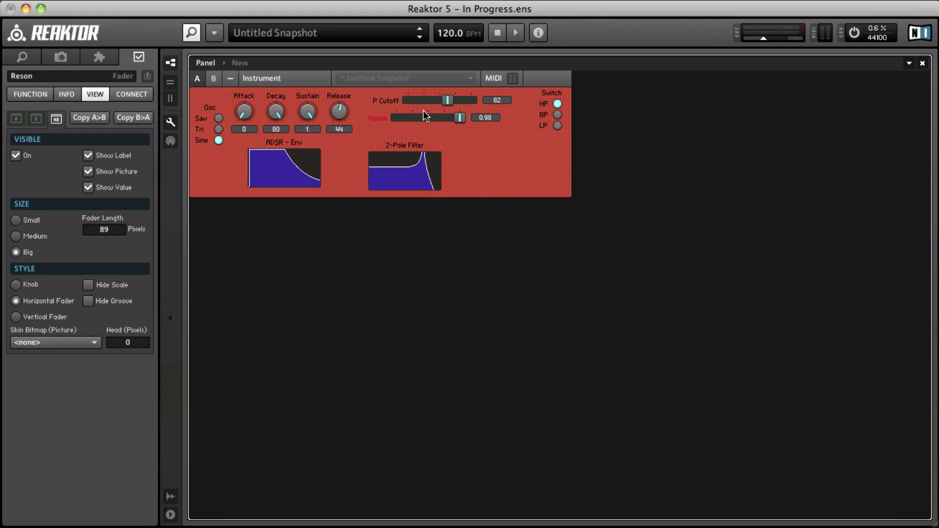
key(Right)
key(Right)
key(Right)
key(Down)
key(Right)
key(Up)
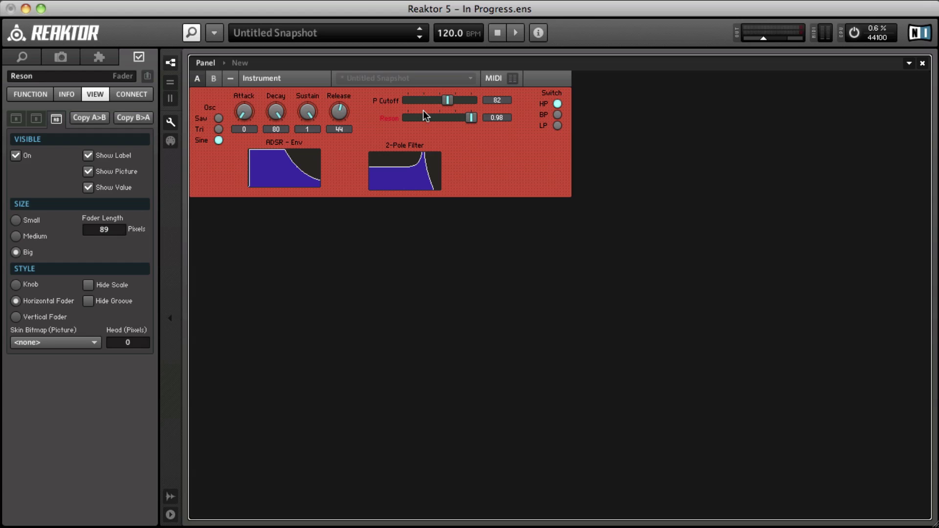
Step: Set the filter Switch style to Menu after trying Text Panel and Spin
click(552, 97)
drag(551, 96, 549, 101)
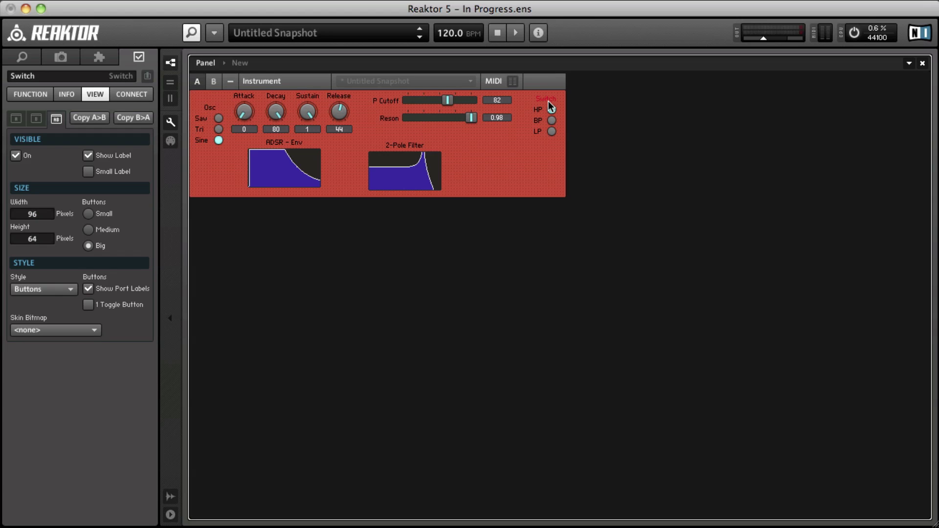
click(54, 289)
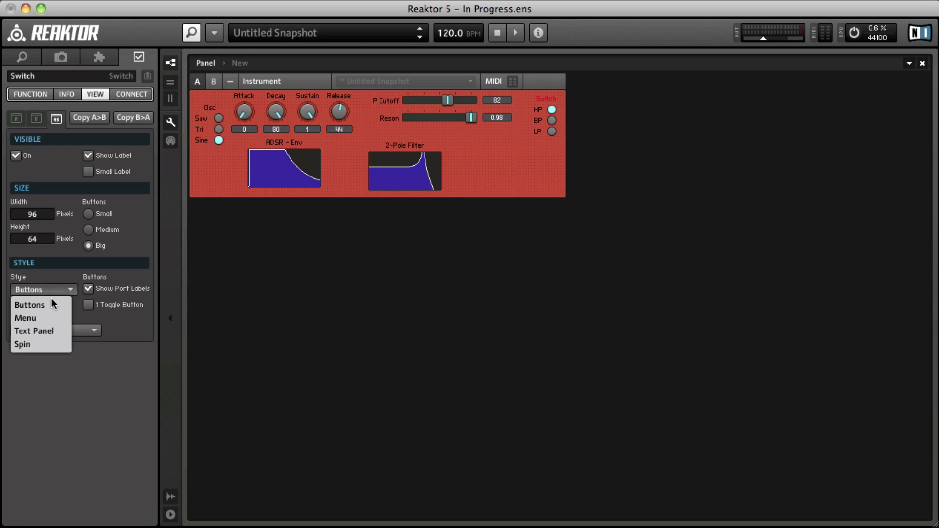
click(46, 318)
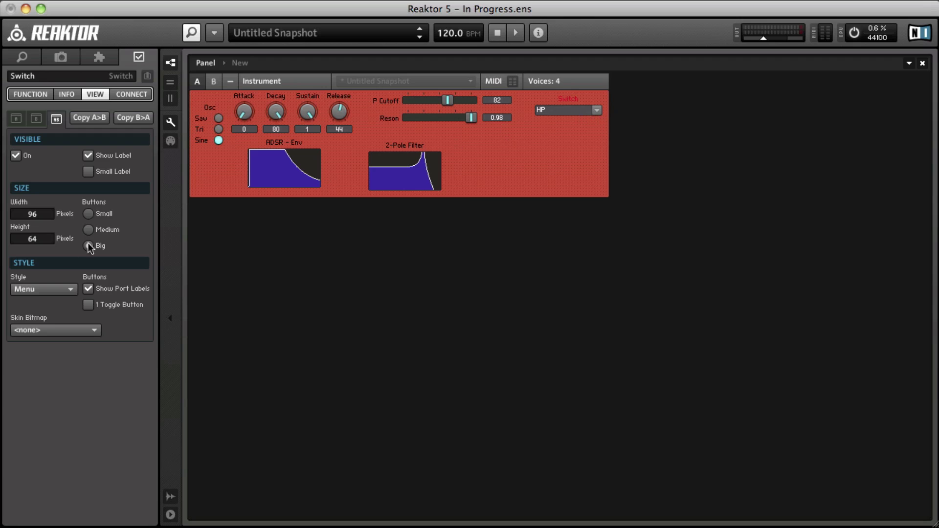
click(42, 288)
click(42, 330)
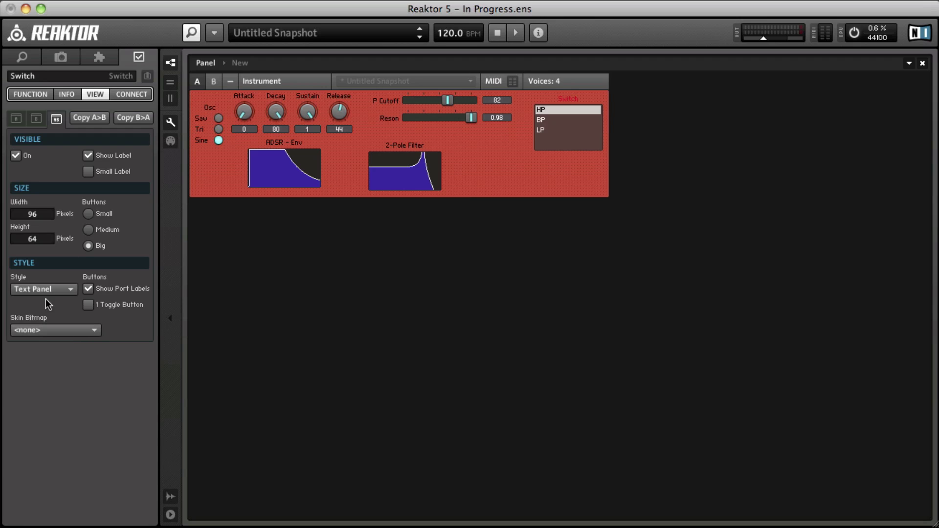
click(45, 292)
click(44, 341)
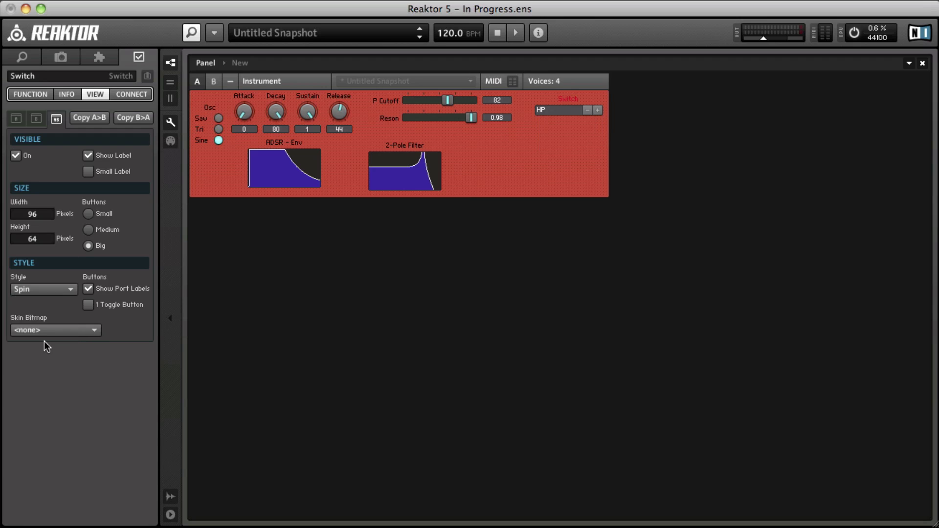
click(61, 288)
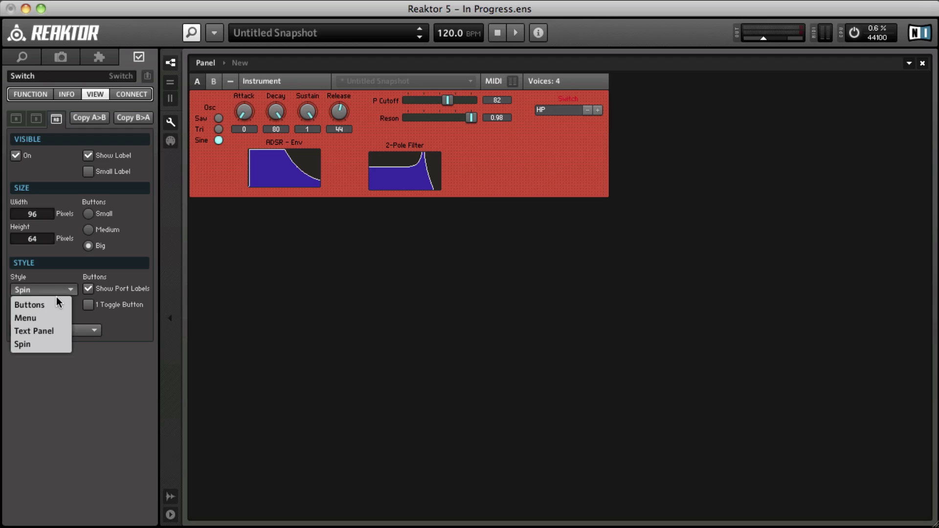
click(49, 318)
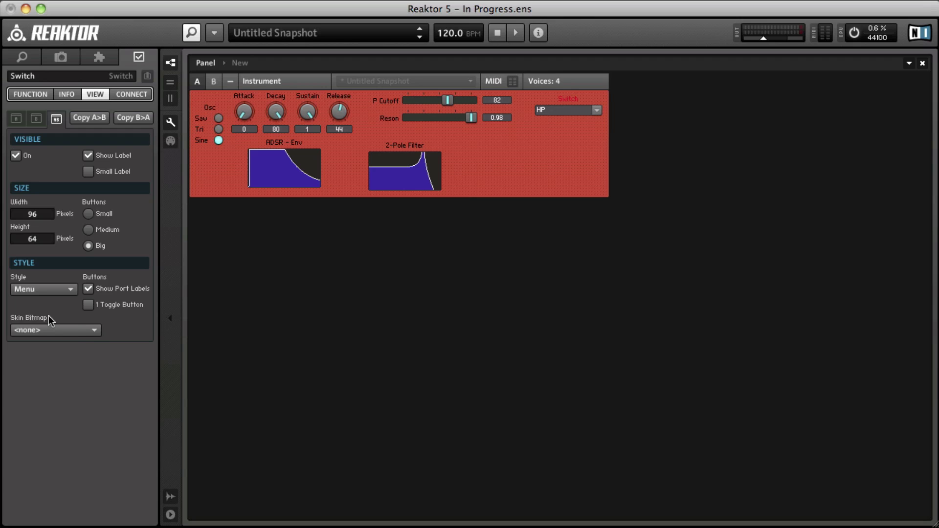
Step: Stack the Switch and 2-Pole Filter graph beneath the P Cutoff and Reson faders
drag(403, 147, 452, 152)
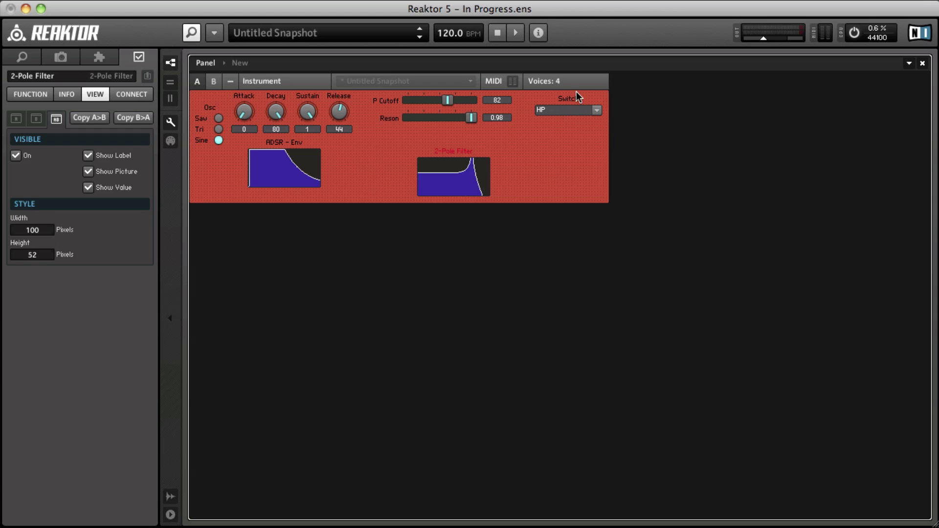
drag(576, 96, 439, 156)
click(445, 151)
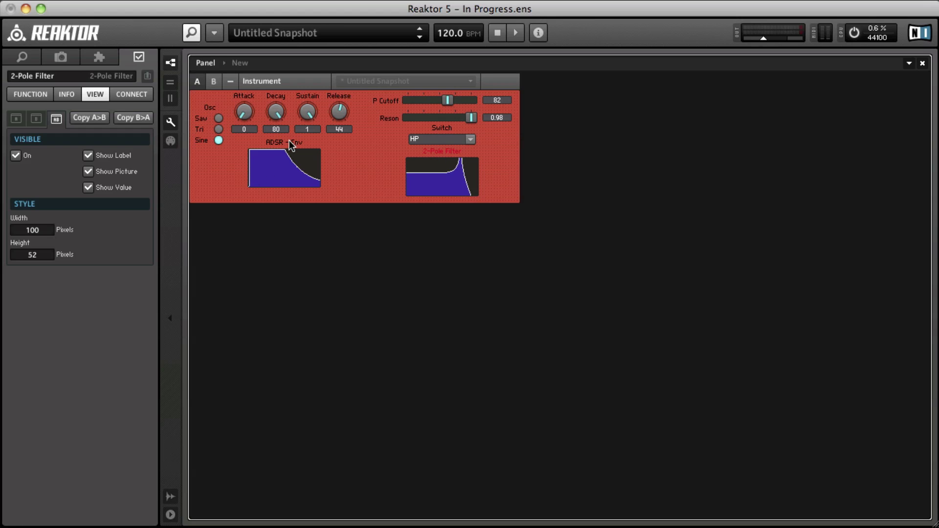
Step: Give the big Osc selector the Text Panel style, listing Saw, Tri and Sine
click(211, 108)
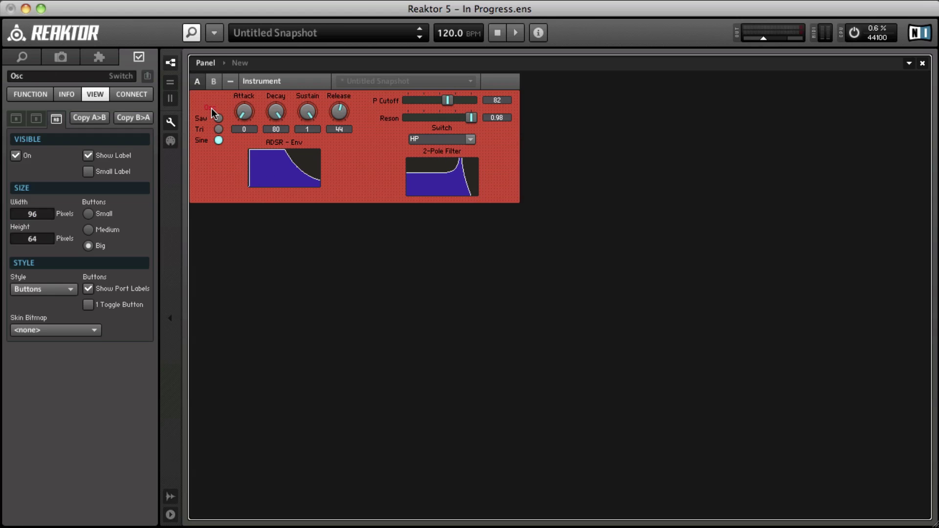
click(89, 246)
click(49, 289)
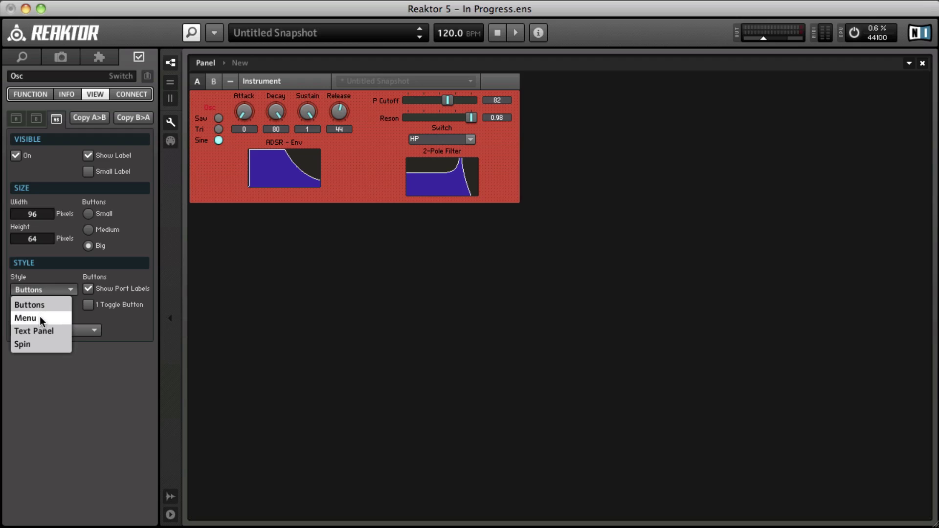
click(39, 330)
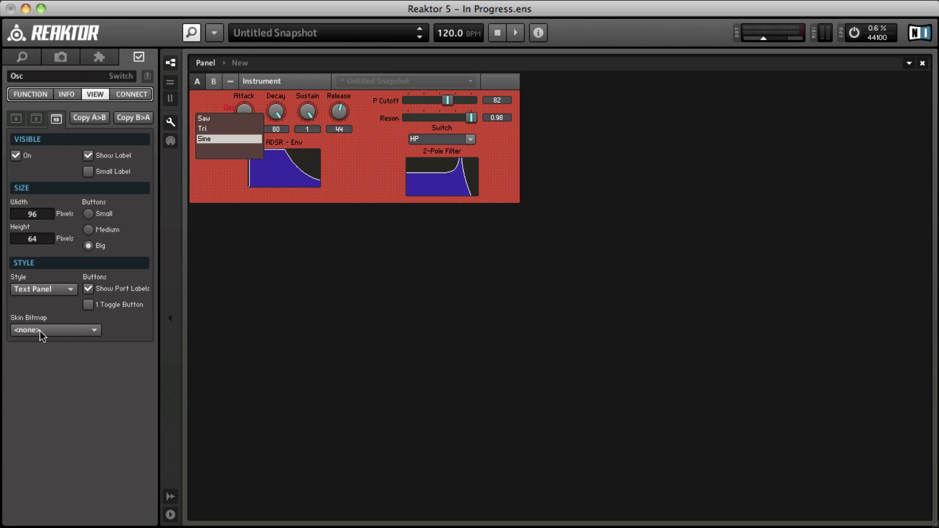
click(230, 106)
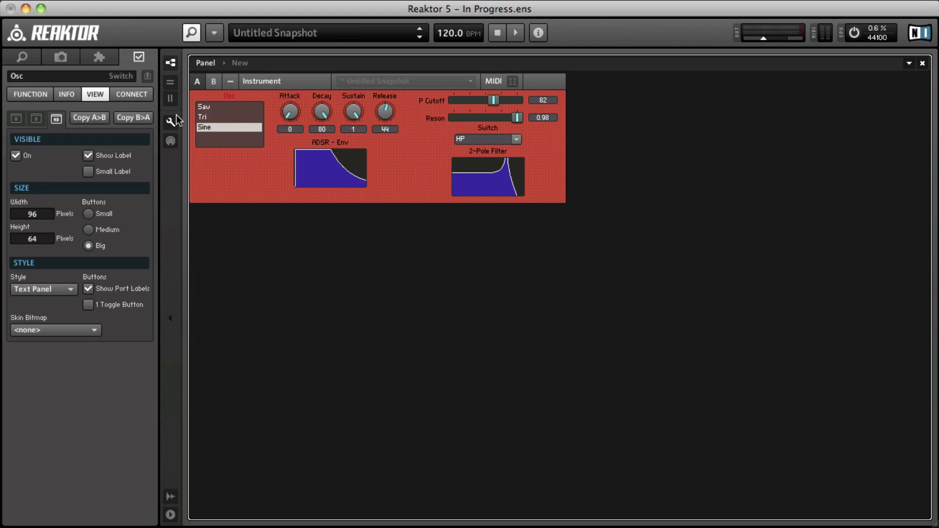
Step: Select the ADSR - Env graph and turn on panel editing
click(333, 140)
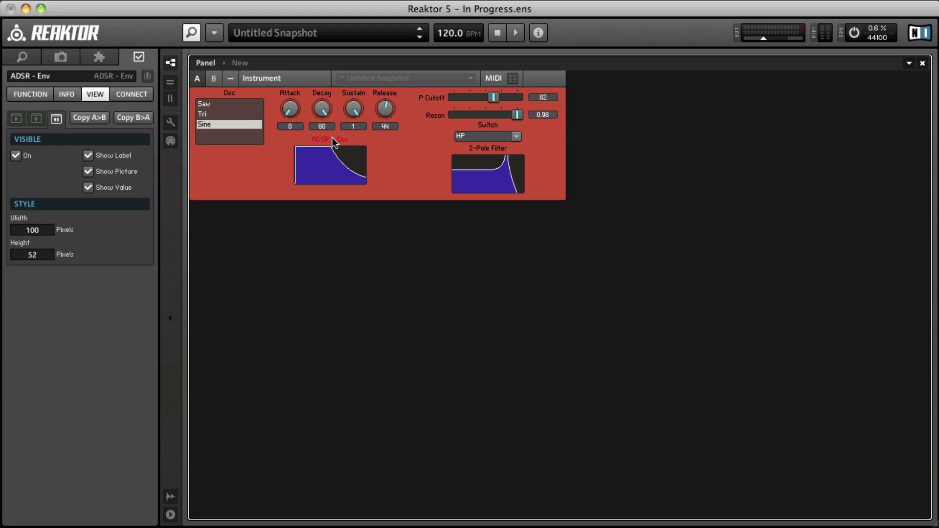
click(502, 148)
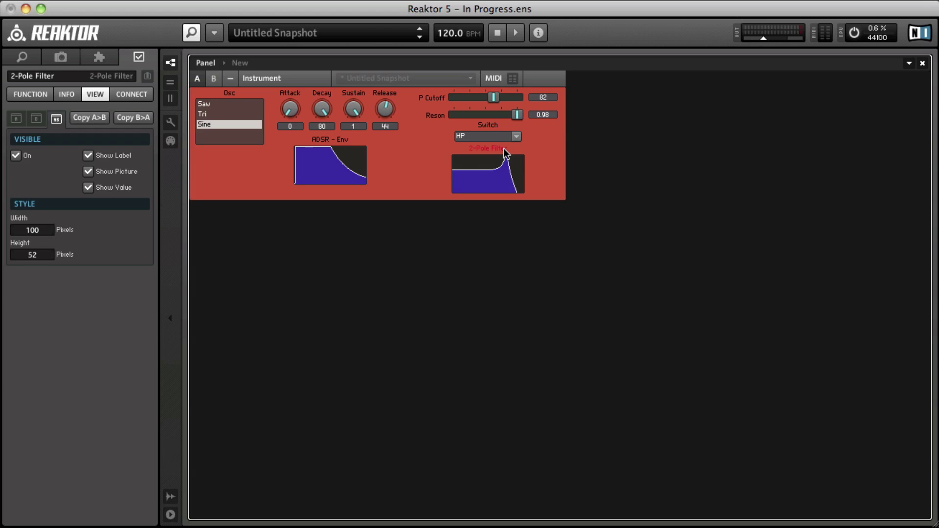
click(330, 138)
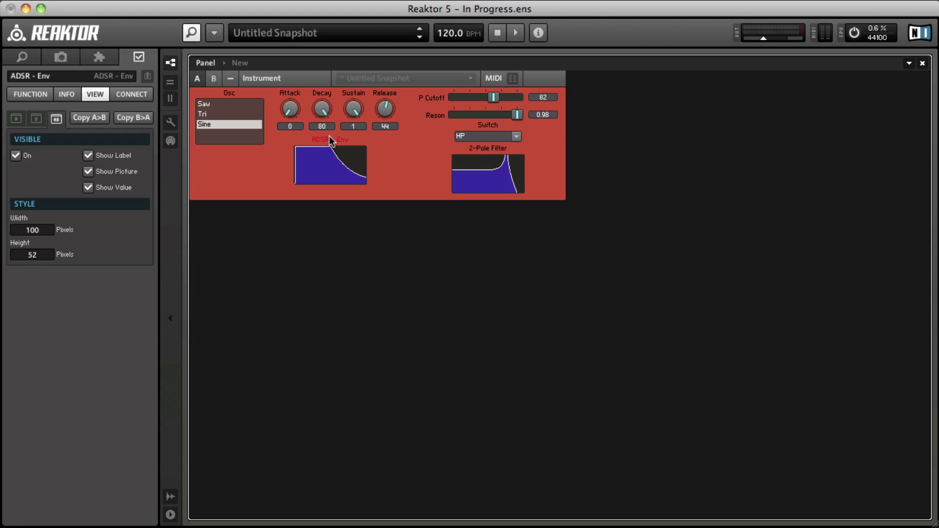
click(171, 123)
Step: Size the ADSR - Env graph to 160 × 52 pixels and nudge it into place
click(42, 229)
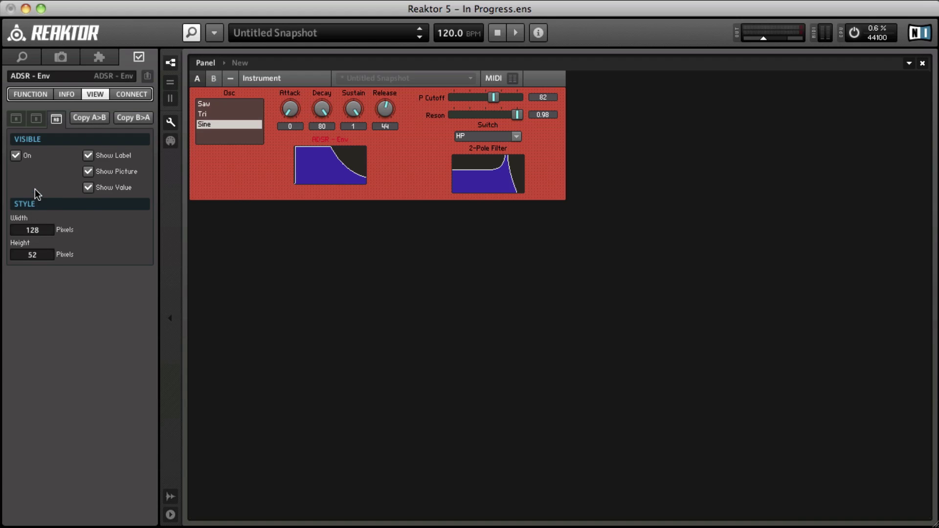
text(128)
key(Return)
mouse_move(42, 218)
mouse_down()
mouse_move(42, 208)
mouse_move(35, 223)
mouse_up()
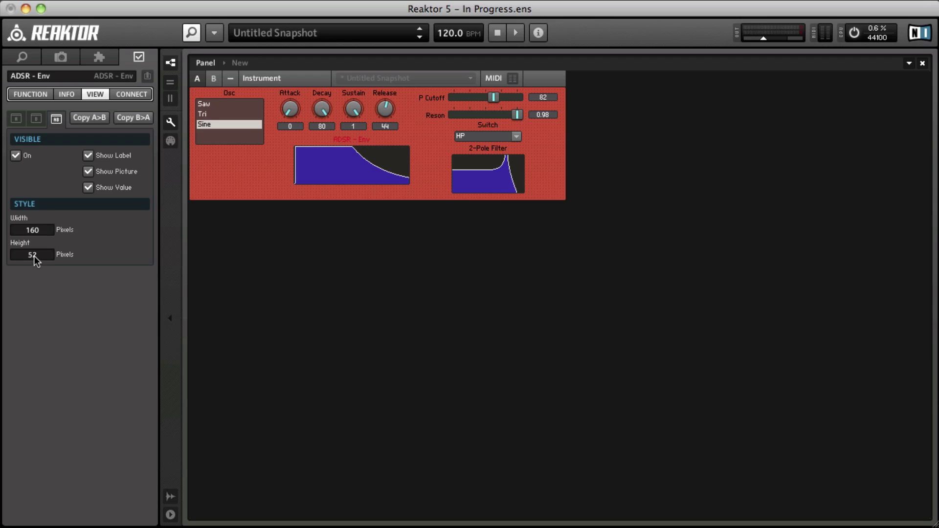
drag(36, 251, 40, 204)
drag(27, 255, 38, 269)
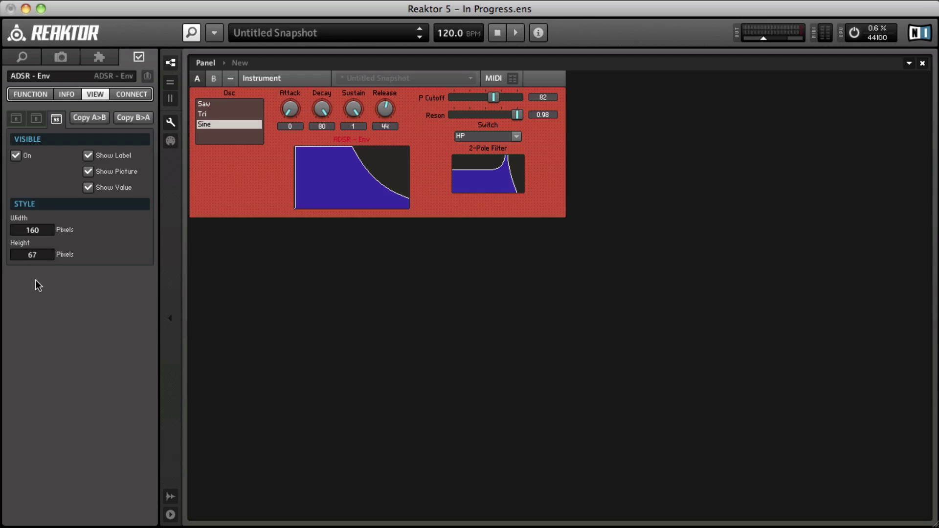
drag(35, 282, 36, 293)
drag(352, 139, 340, 142)
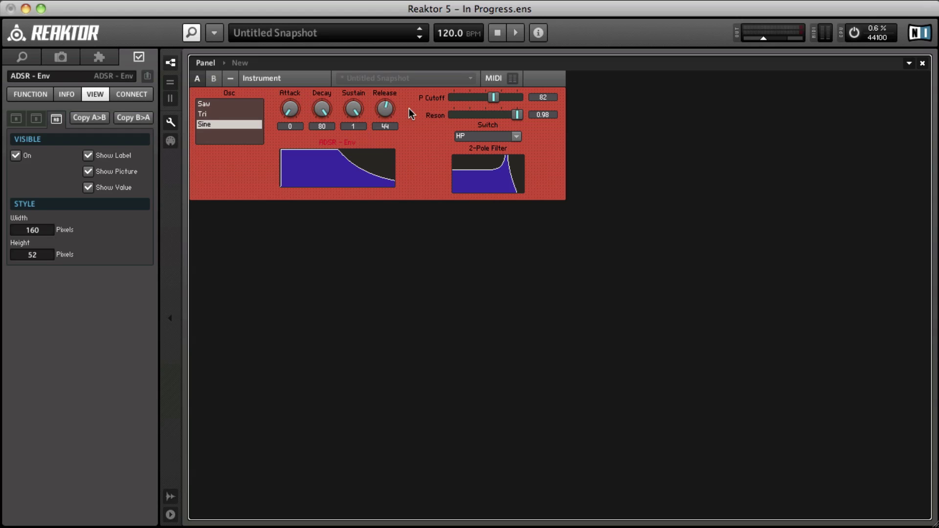
Step: Deselect all controls and exit panel edit mode with F4
click(488, 125)
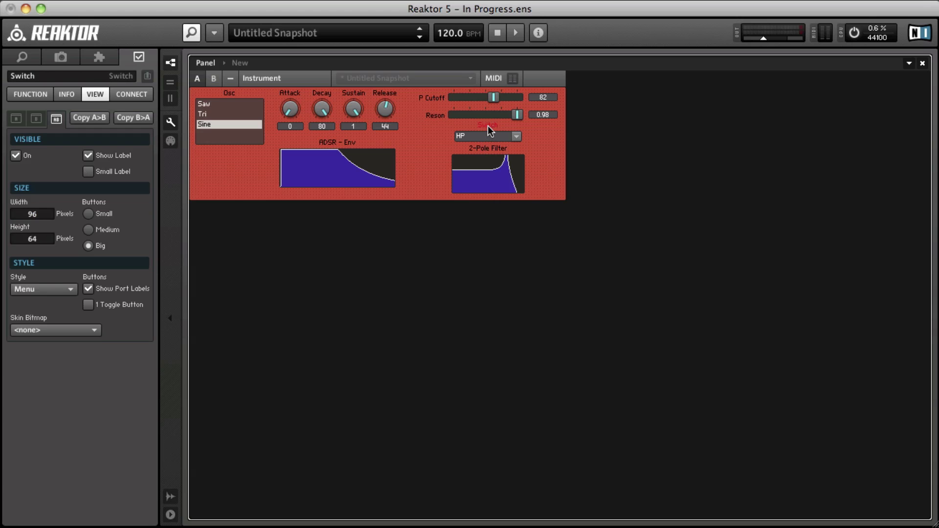
click(266, 196)
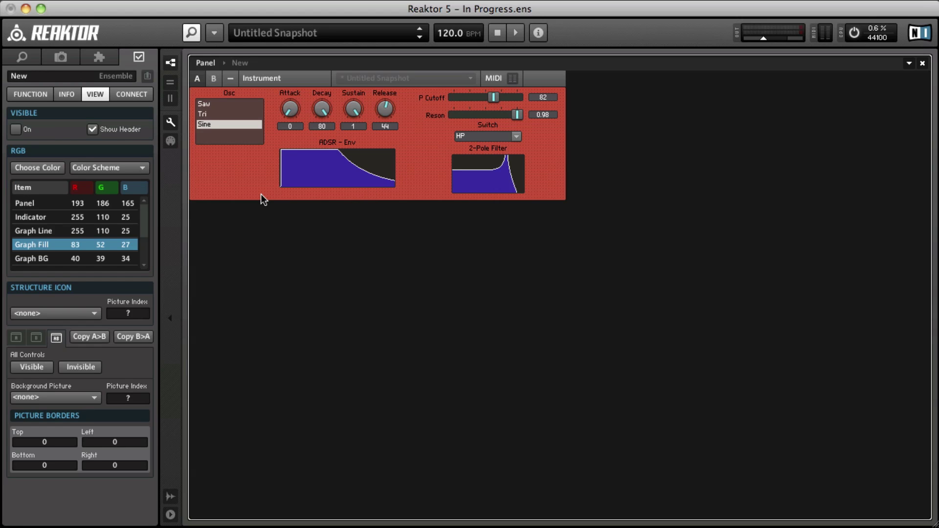
key(F4)
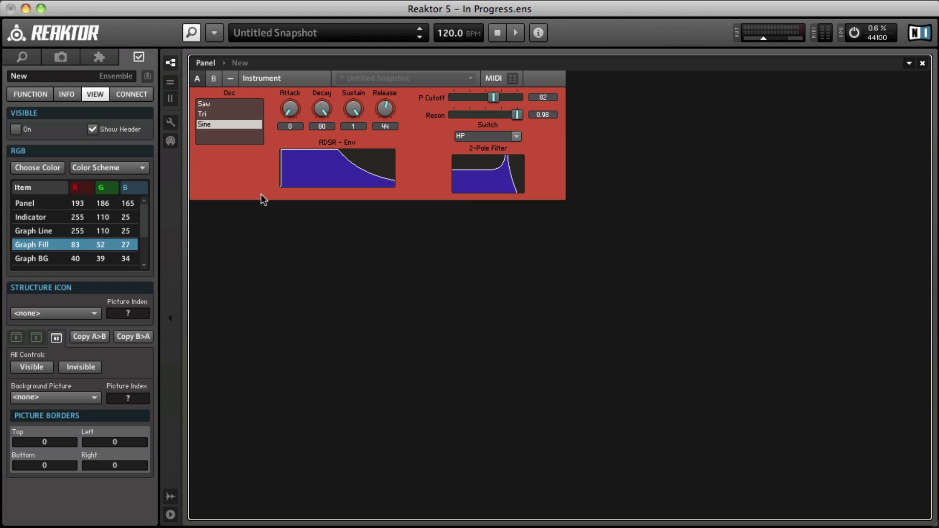